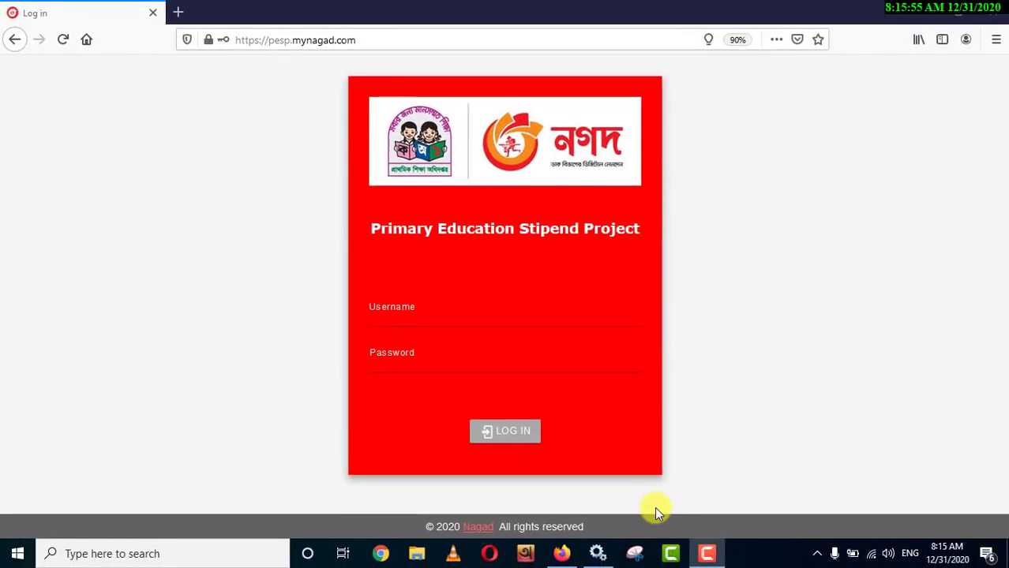
Log in to the PESP portal with the saved username and password
left_click(400, 313)
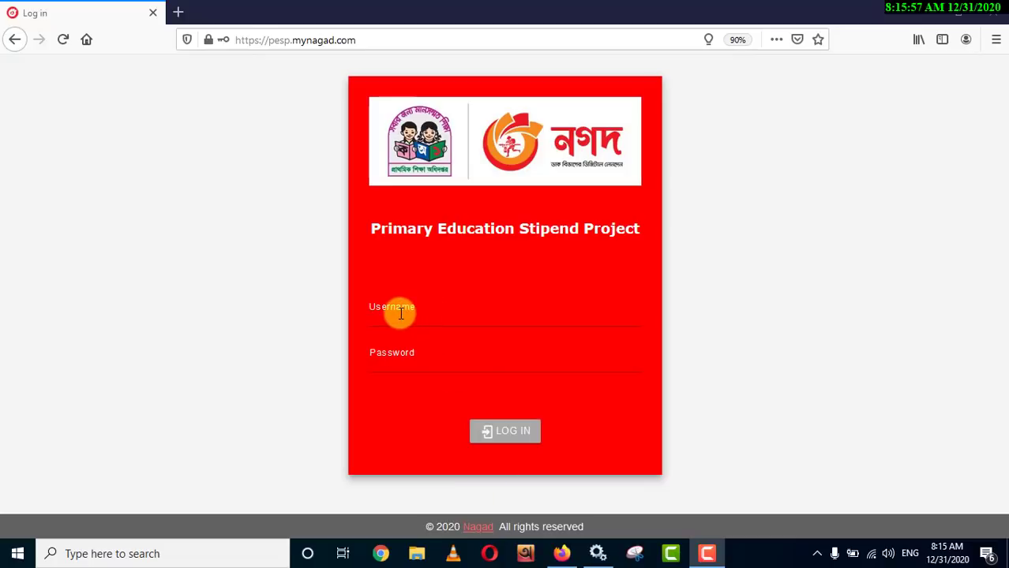
left_click(401, 346)
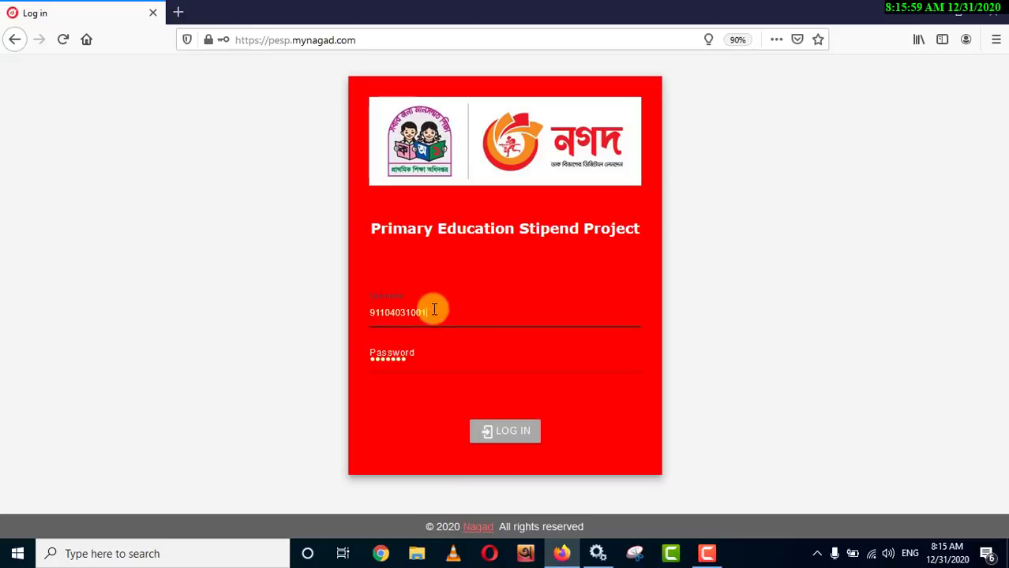
double_click(364, 363)
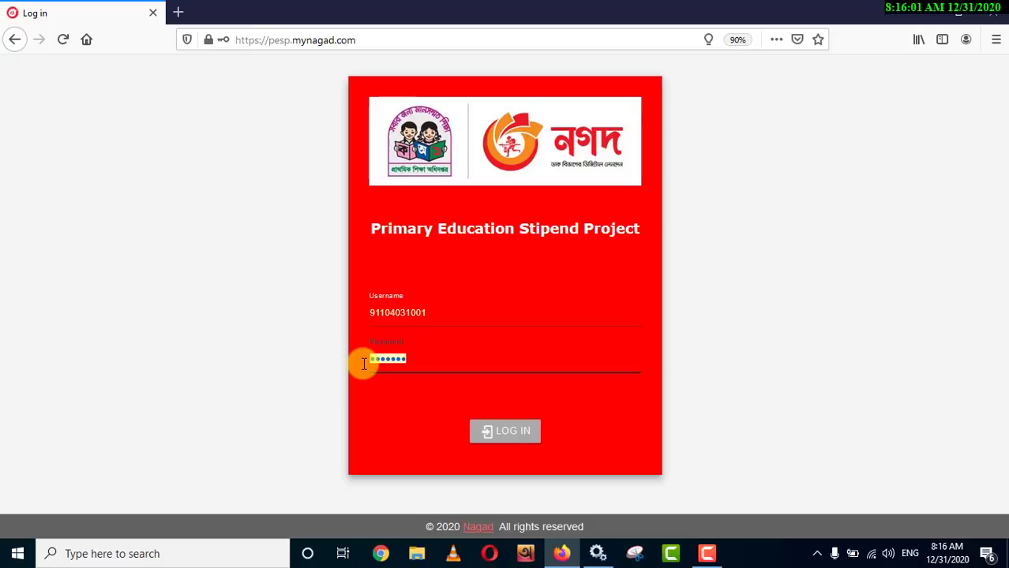
left_click(633, 354)
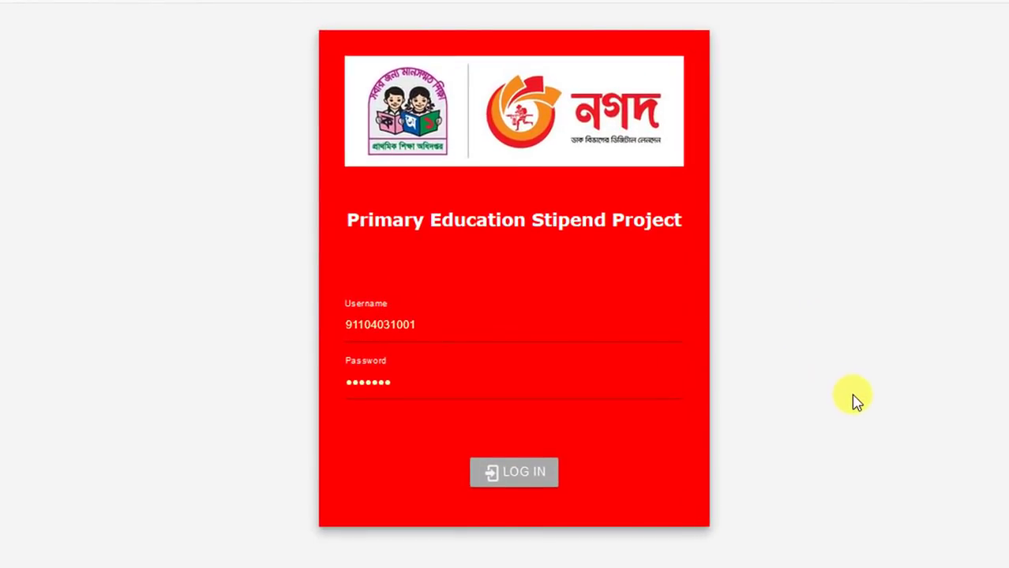
left_click(542, 477)
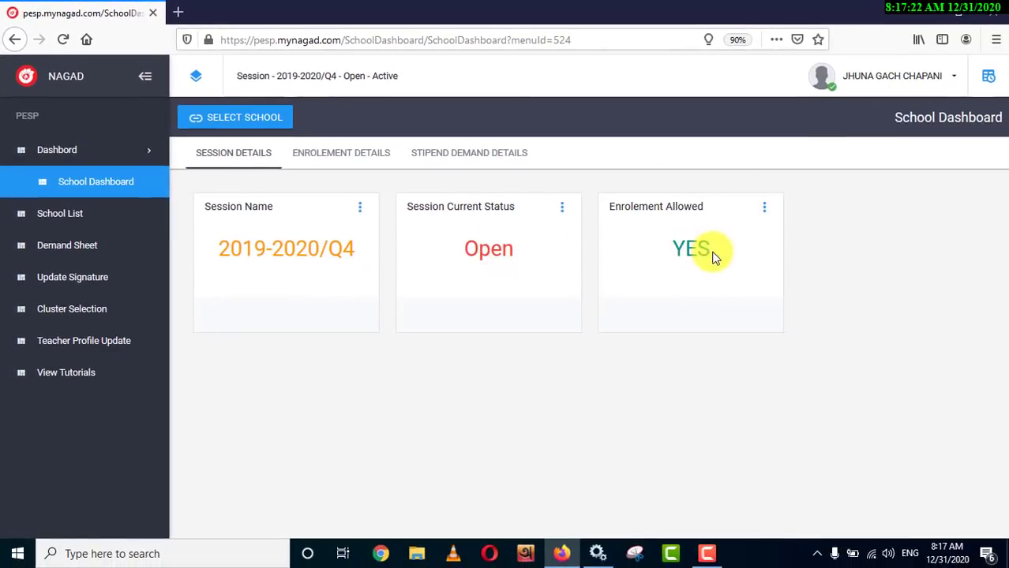
Check the all-zero Enrolment and Stipend Demand Details figures, then go to School List
left_click(331, 158)
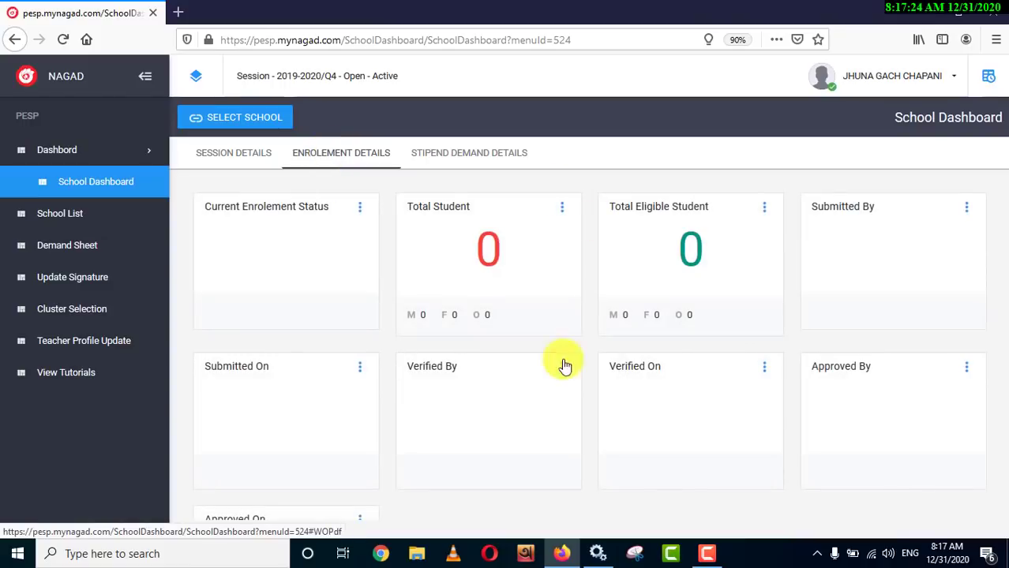
scroll(561, 337, "down", 2)
scroll(560, 338, "up", 1)
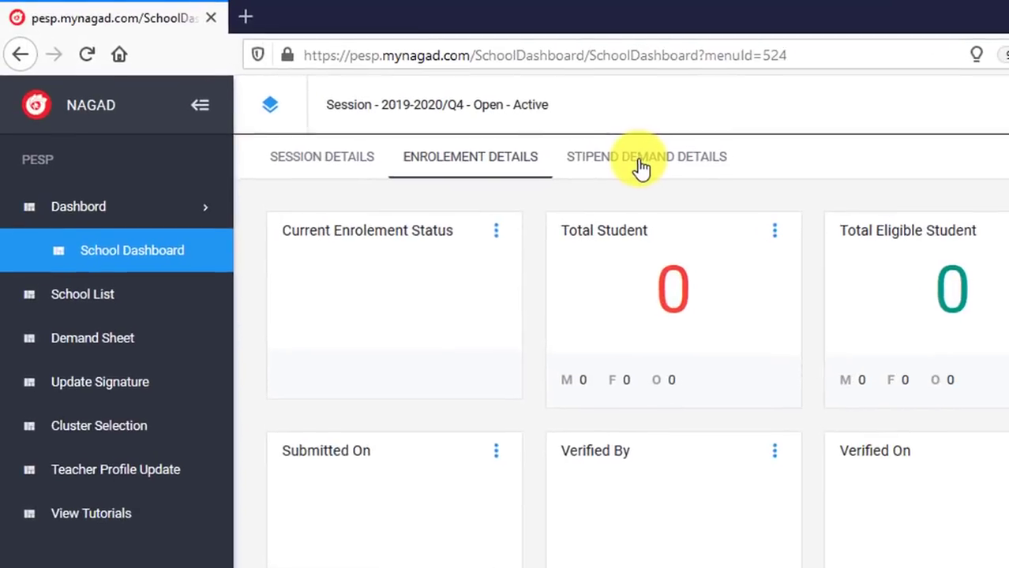
left_click(466, 120)
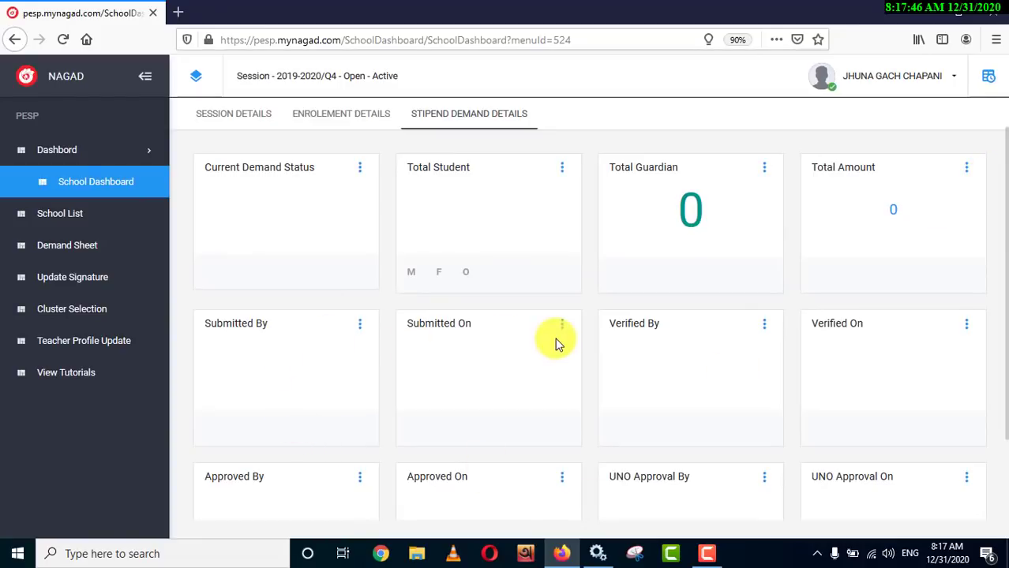
scroll(879, 343, "down", 1)
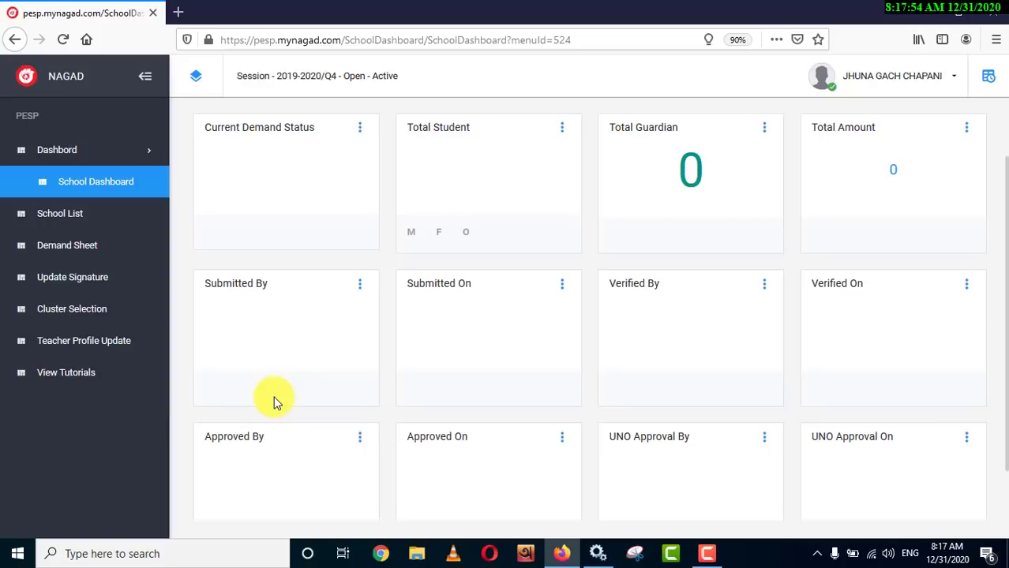
scroll(274, 379, "up", 2)
left_click(95, 156)
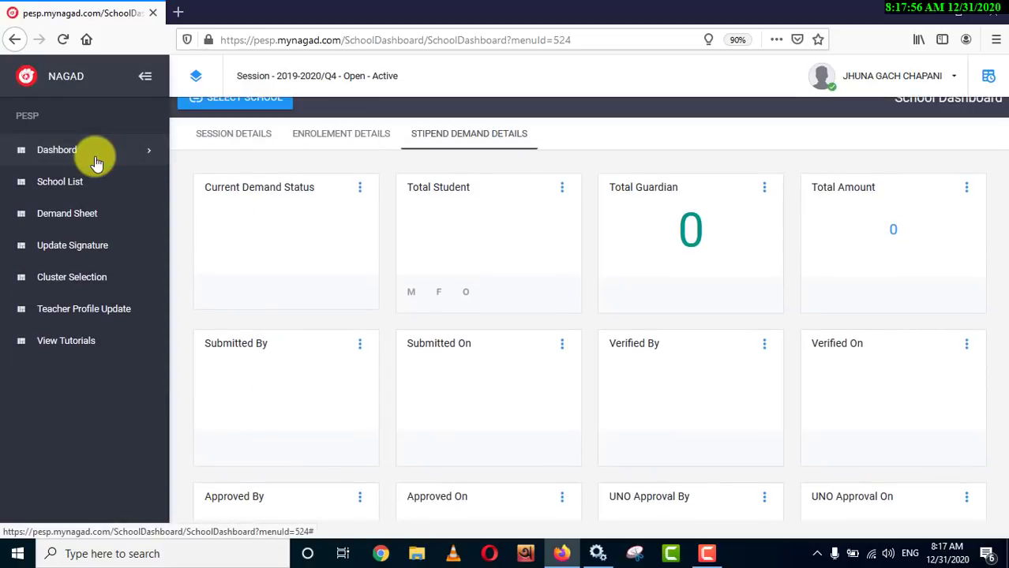
left_click(85, 183)
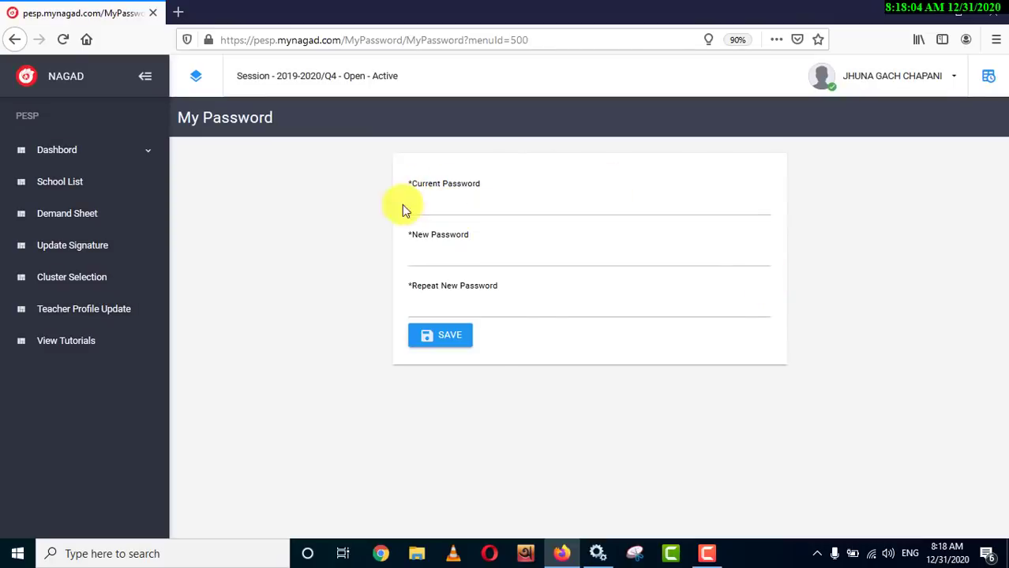
Paste the current password, enter a new password, and let Firefox save it
left_click(449, 201)
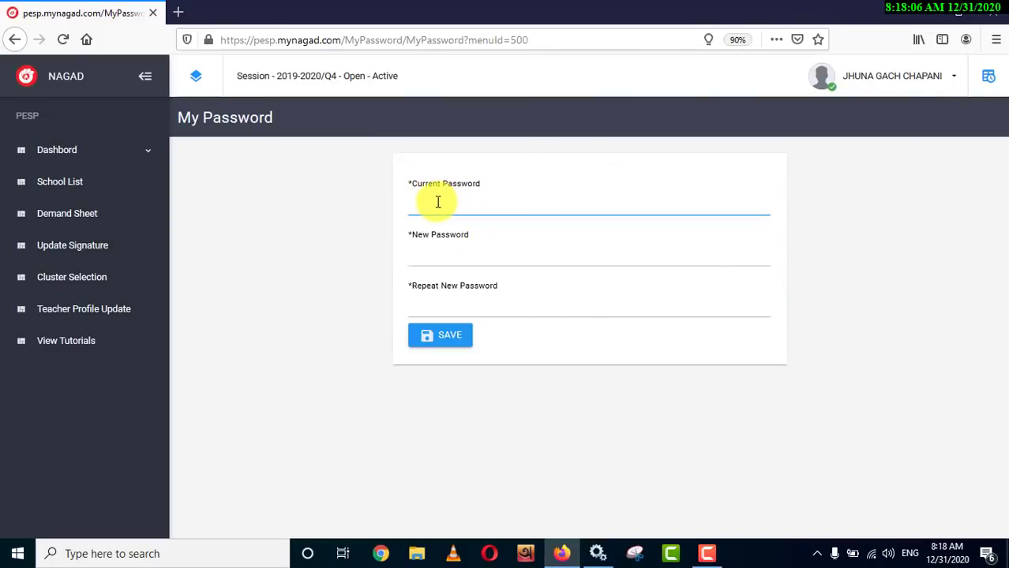
right_click(427, 204)
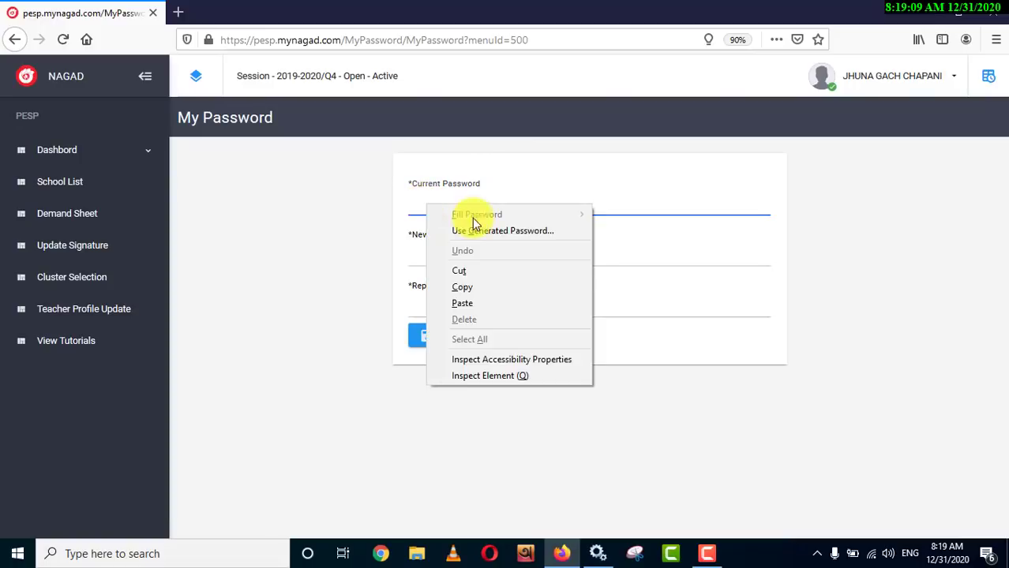
left_click(489, 302)
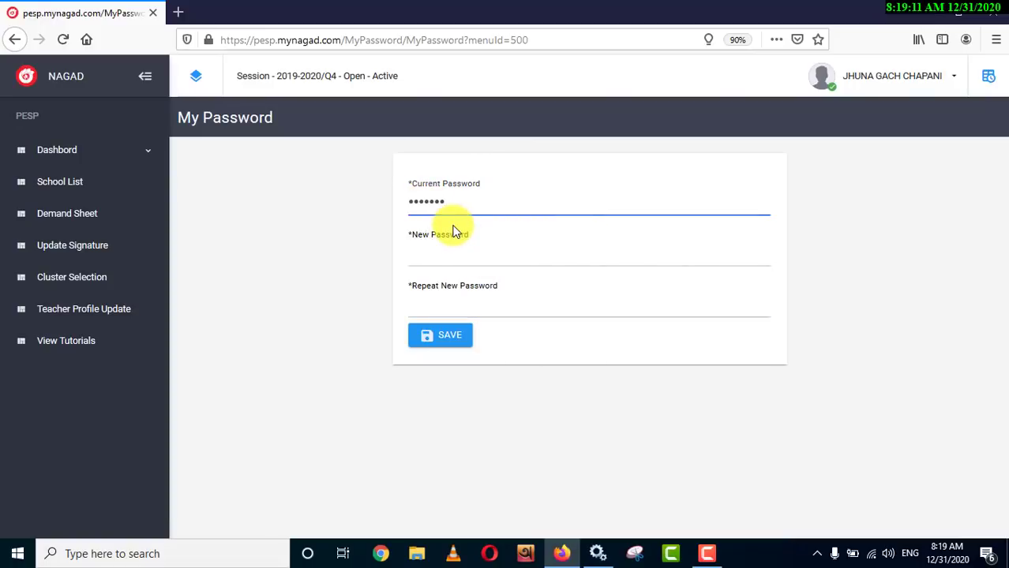
left_click(424, 258)
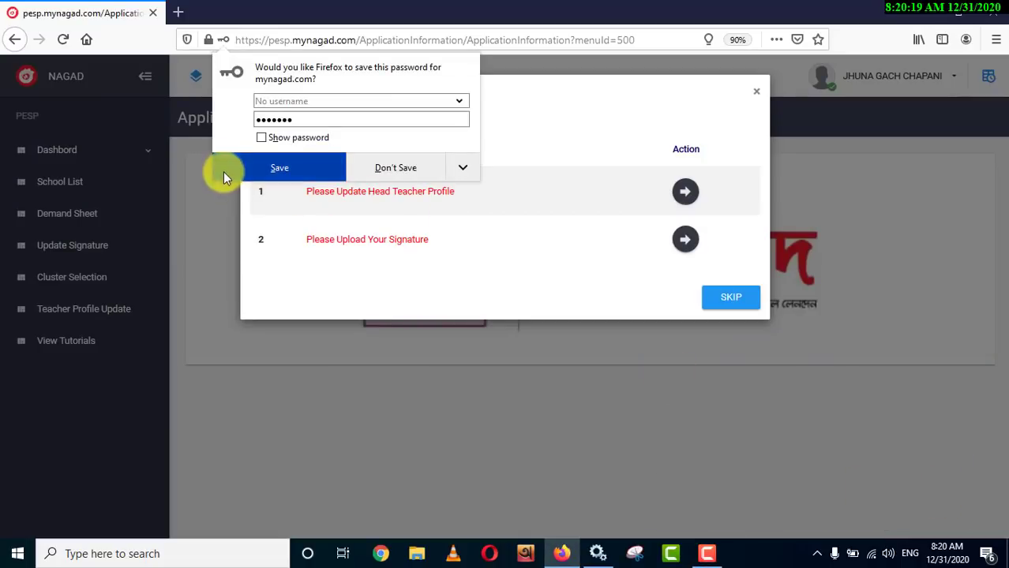
left_click(233, 163)
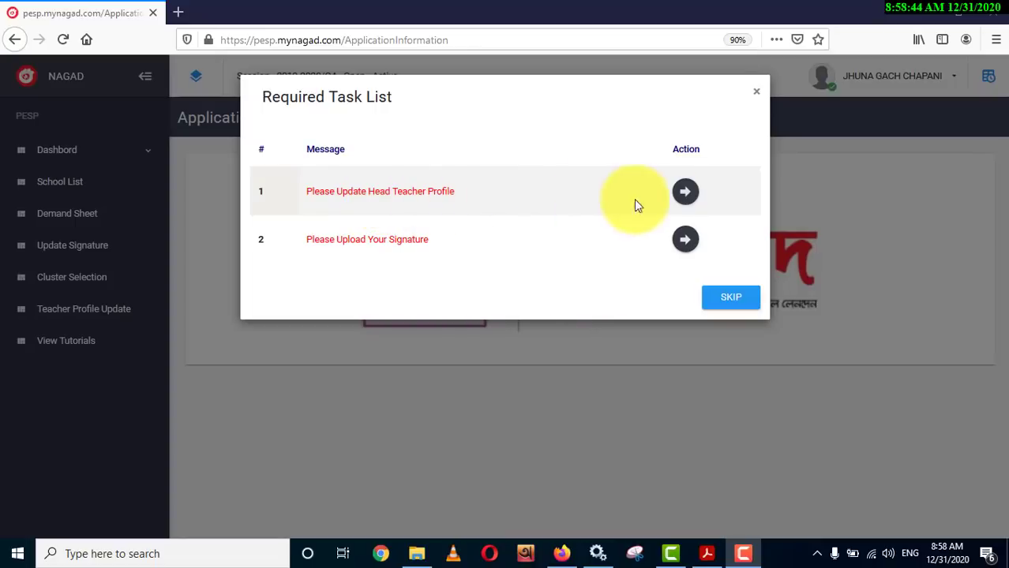
Open the Head Teacher Profile, leaving Email and NID flagged required, then go to Update Signature
left_click(688, 197)
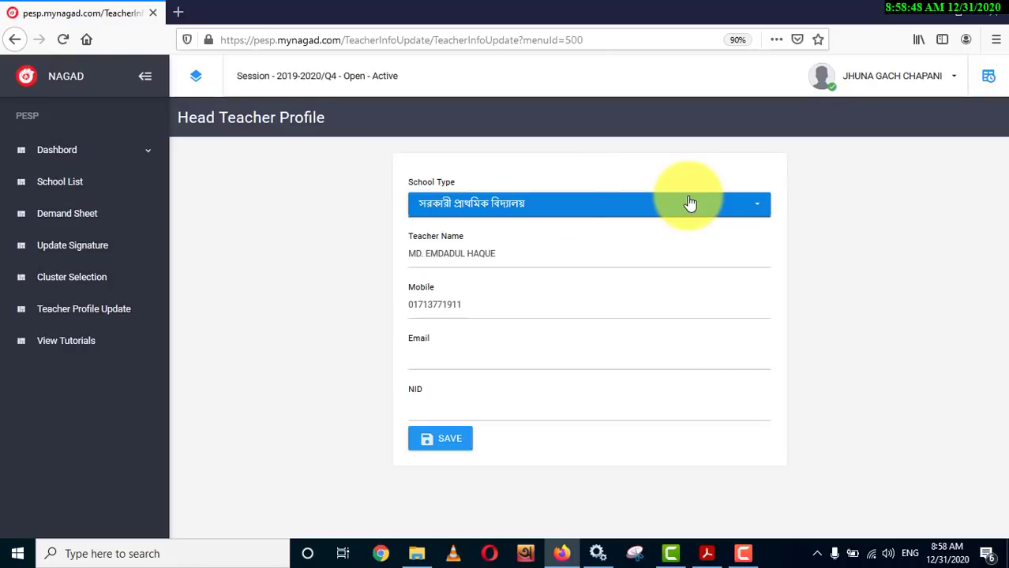
left_click(448, 360)
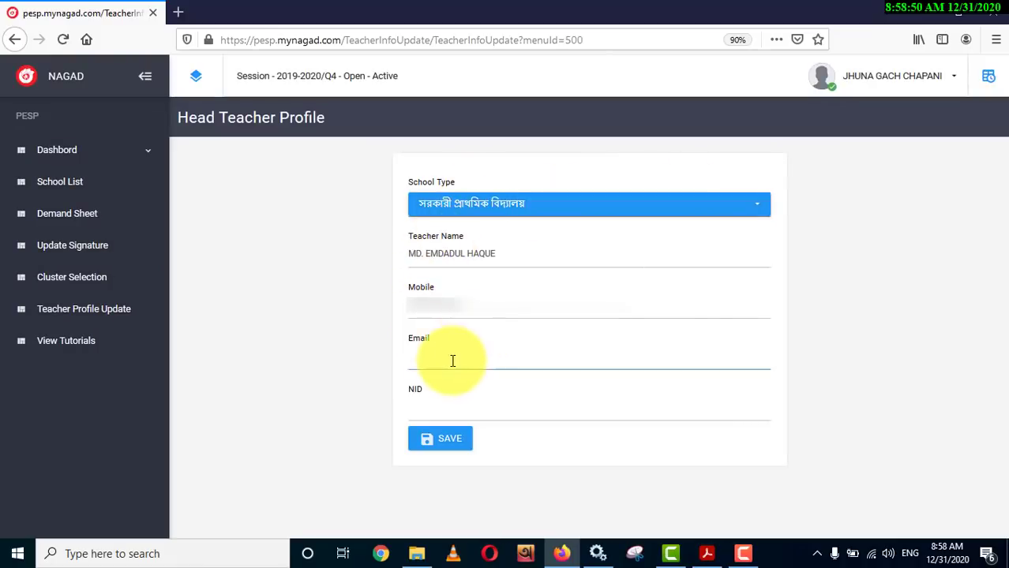
left_click(419, 404)
left_click(361, 408)
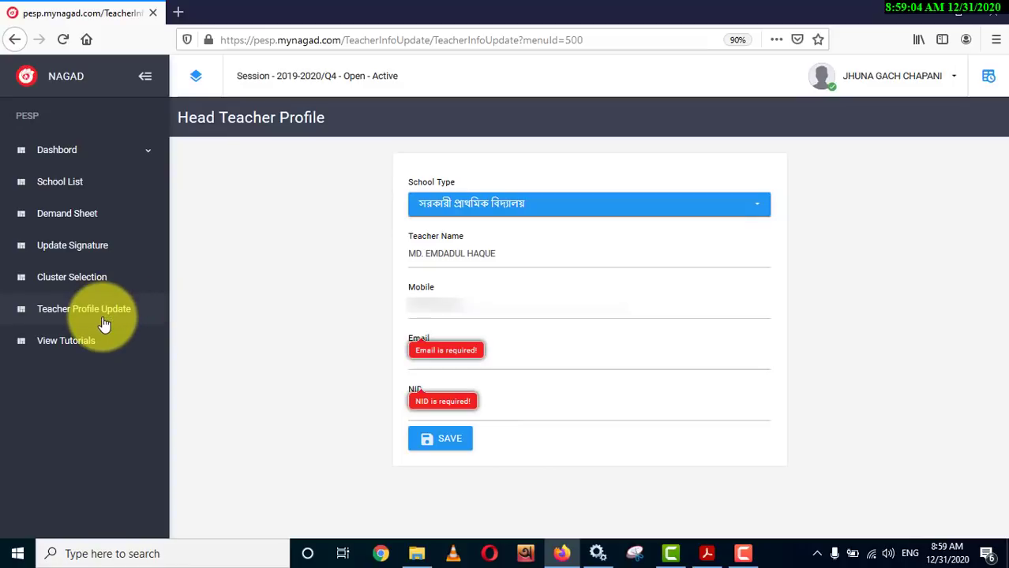
left_click(76, 251)
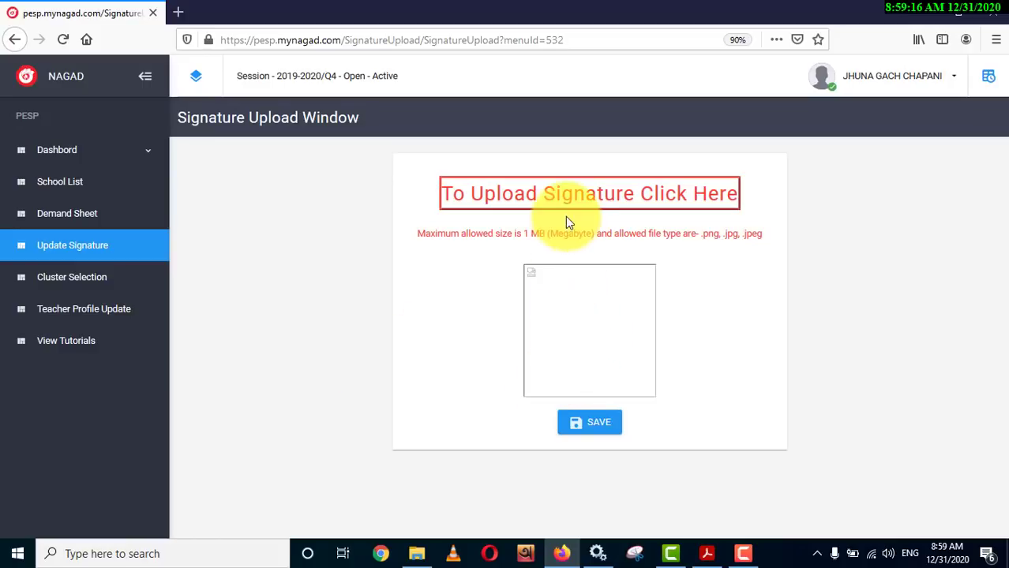
Cancel the signature file upload and return to the School List
left_click(553, 197)
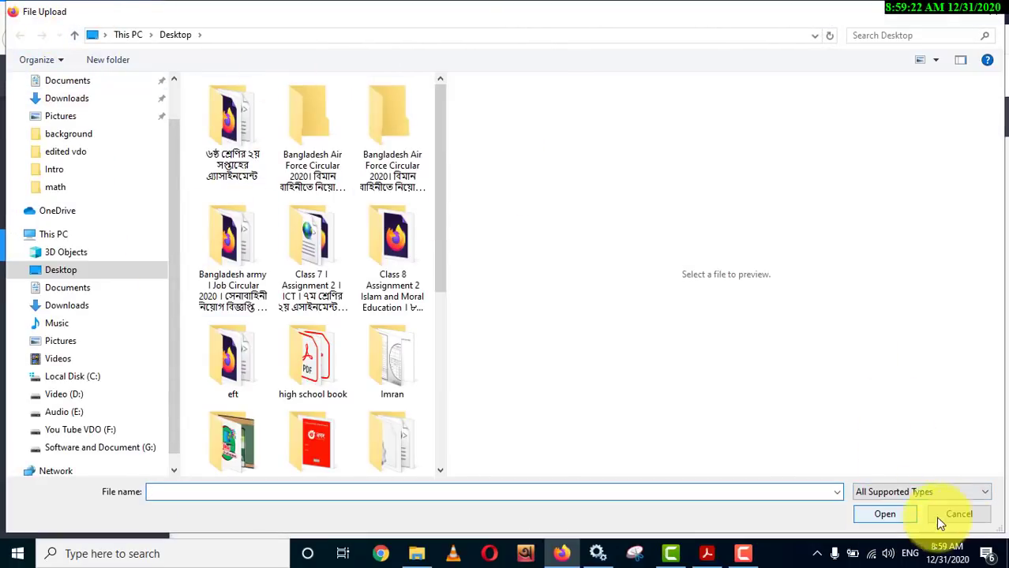
left_click(959, 514)
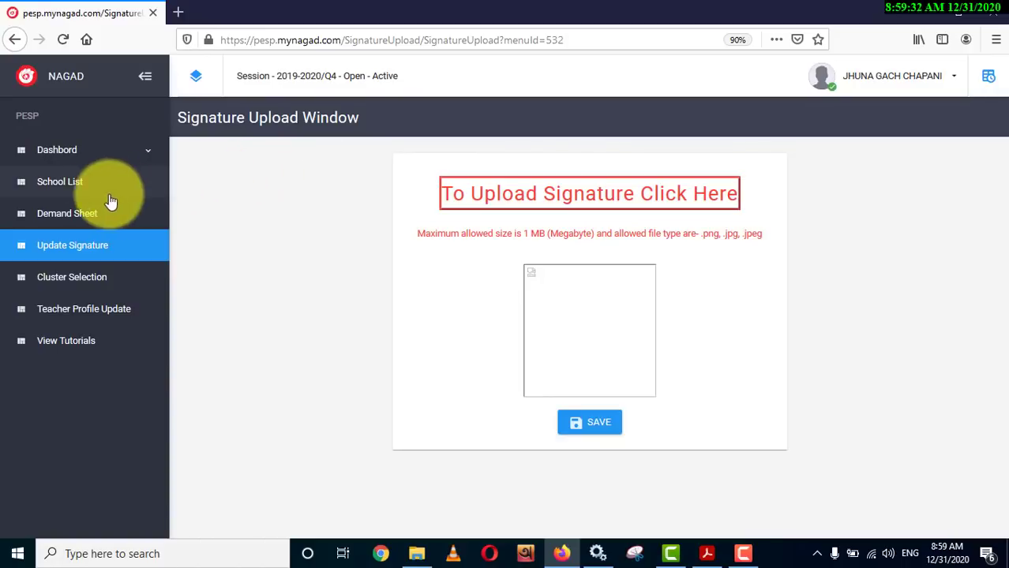
left_click(60, 182)
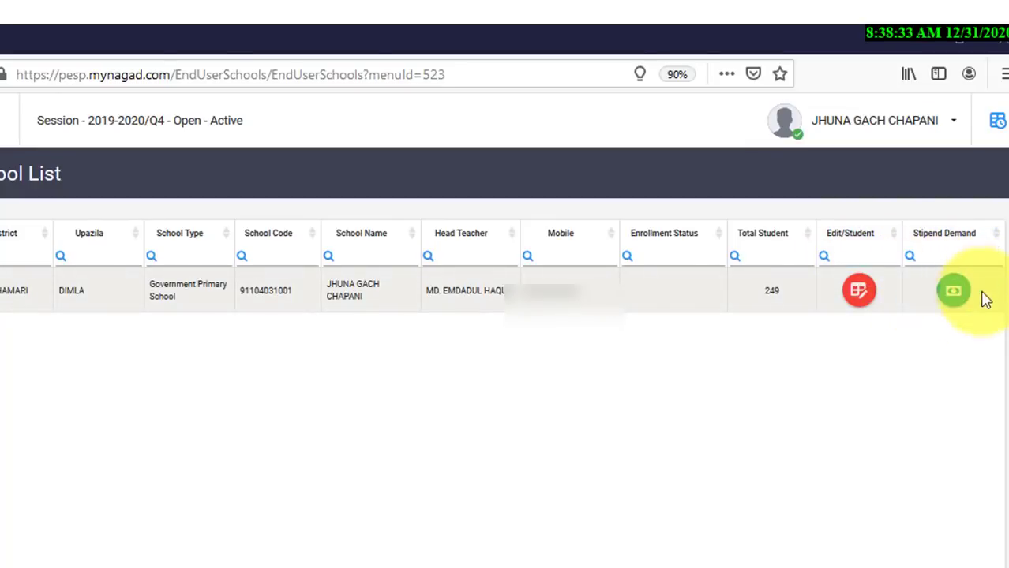
left_click(859, 302)
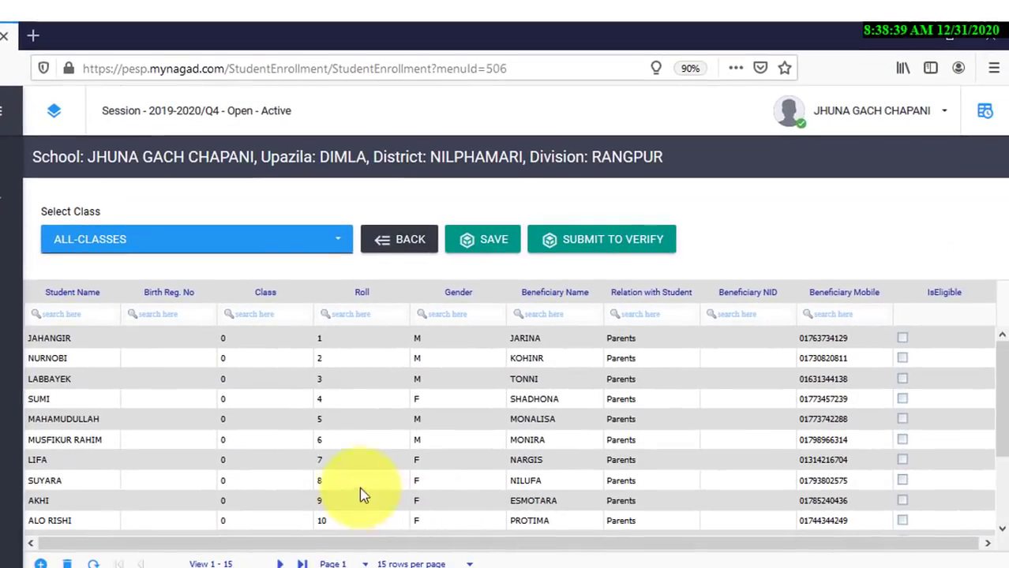
scroll(244, 445, "down", 3)
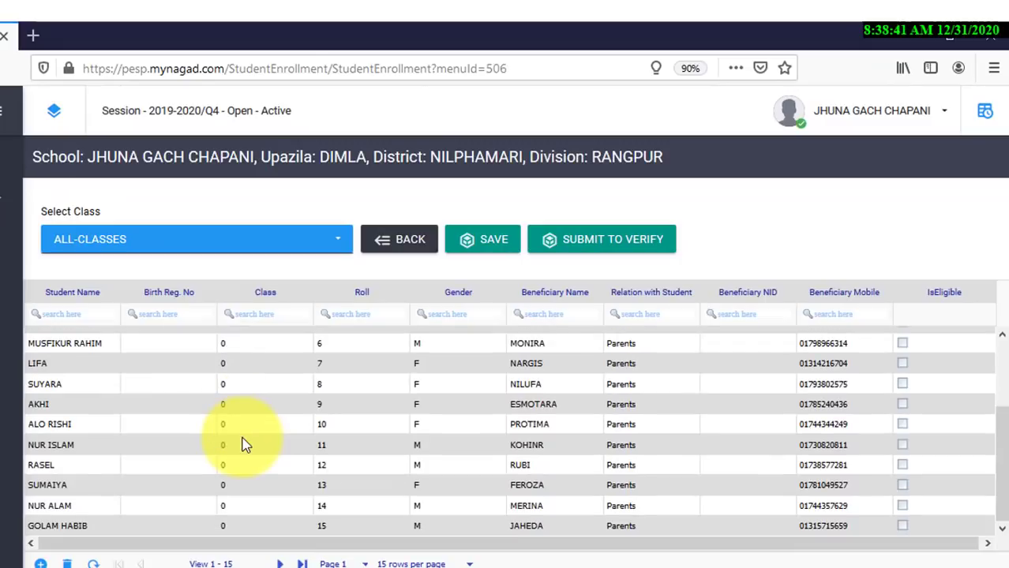
scroll(243, 444, "up", 2)
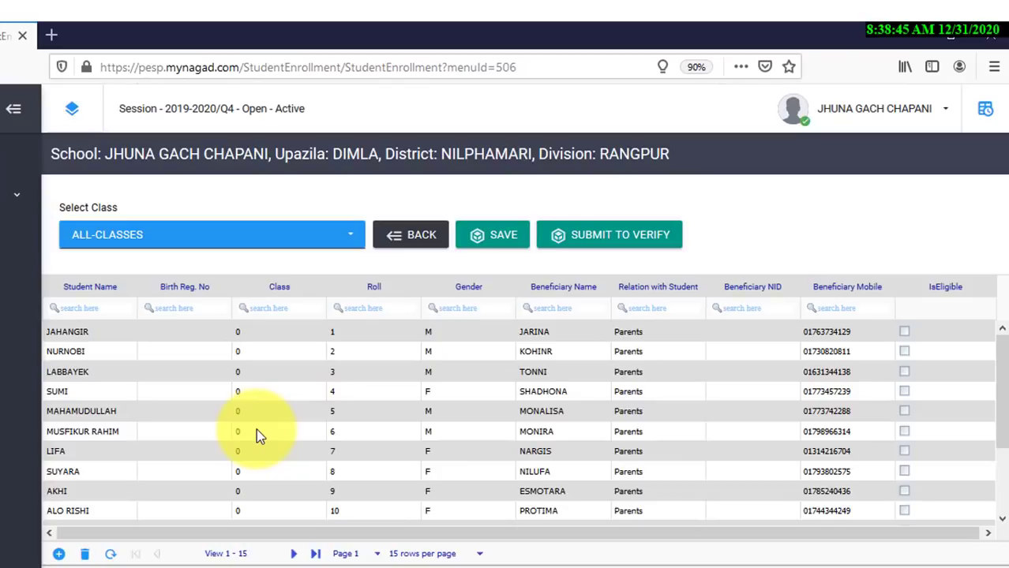
scroll(256, 431, "down", 3)
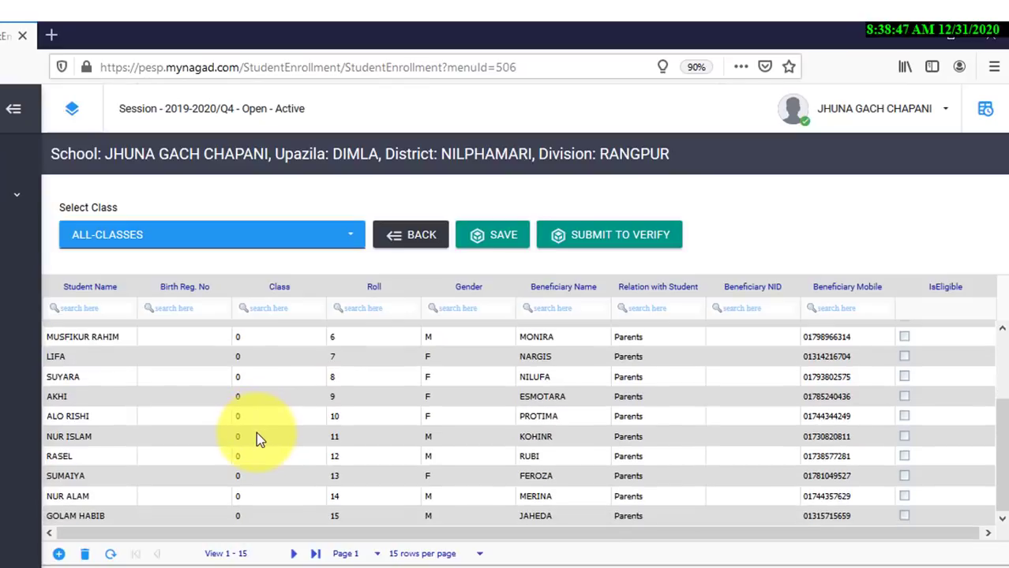
scroll(256, 432, "up", 3)
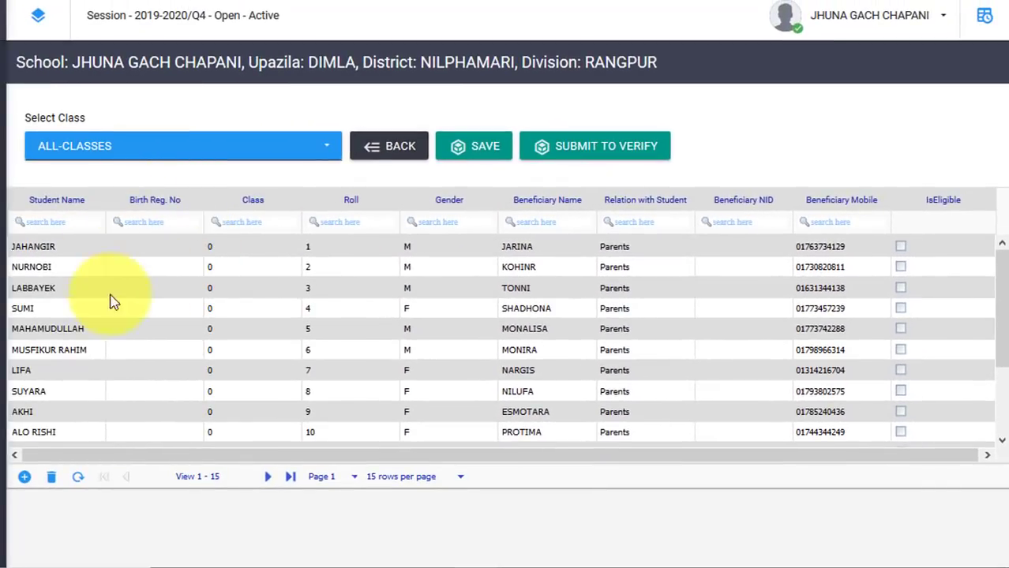
Filter the stipend list to Class 0 and scroll through its 15 students
left_click(134, 253)
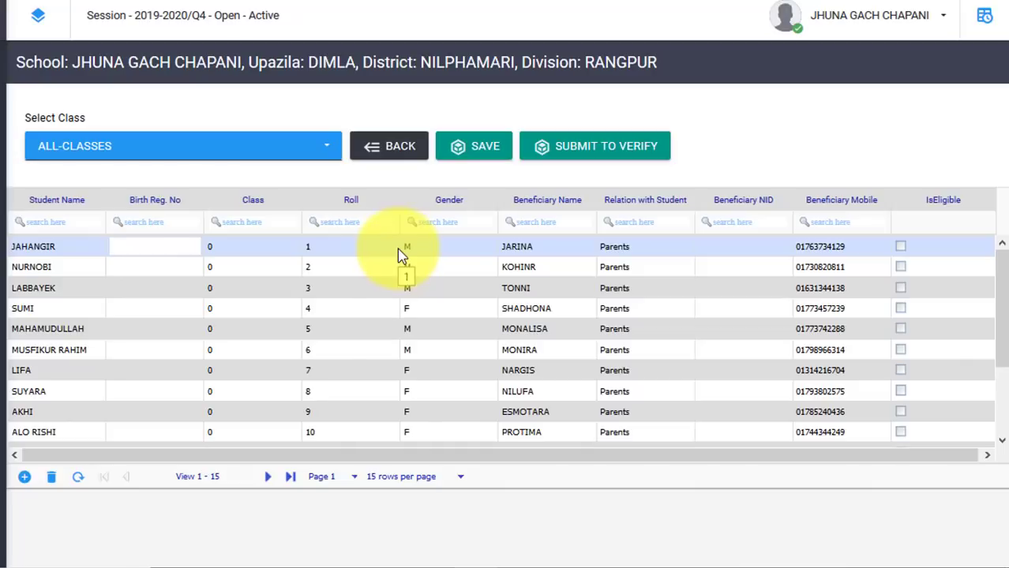
left_click(135, 159)
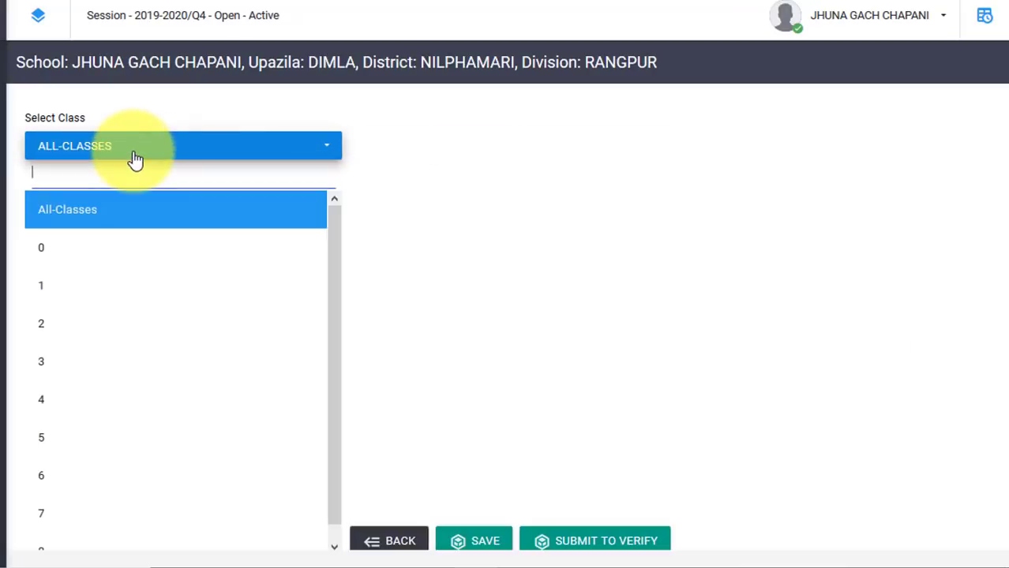
left_click(89, 260)
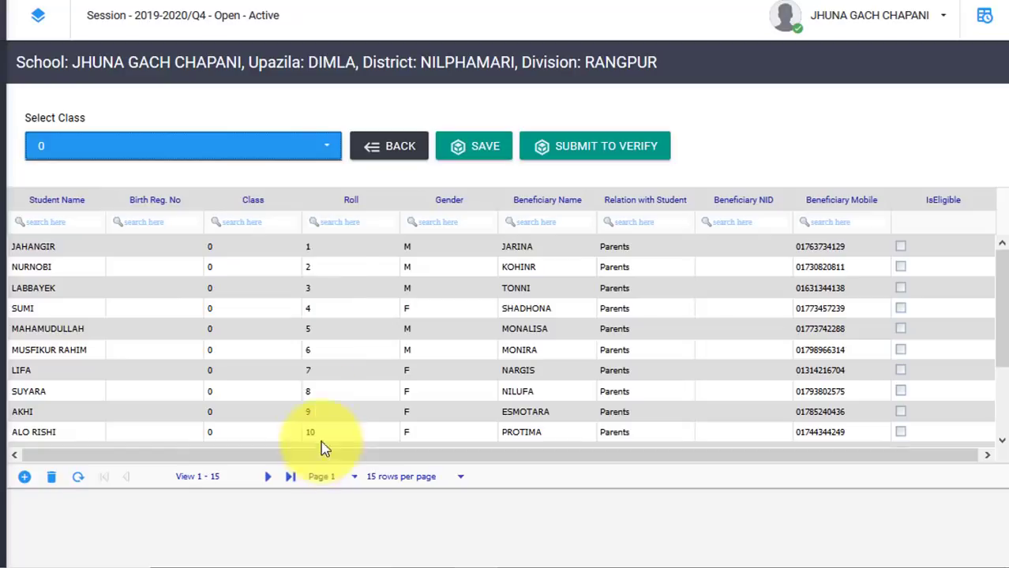
scroll(327, 397, "down", 3)
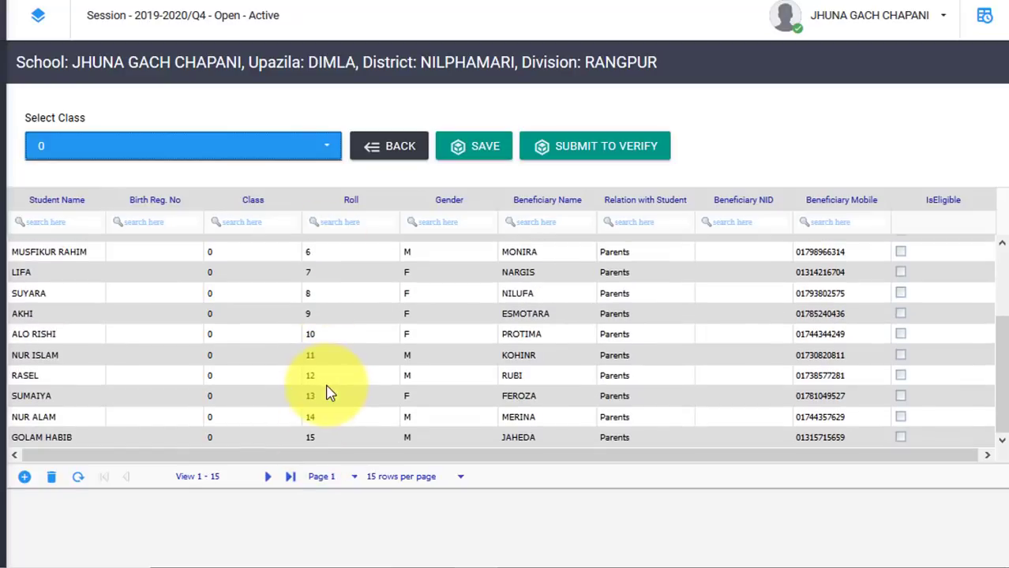
scroll(326, 397, "up", 3)
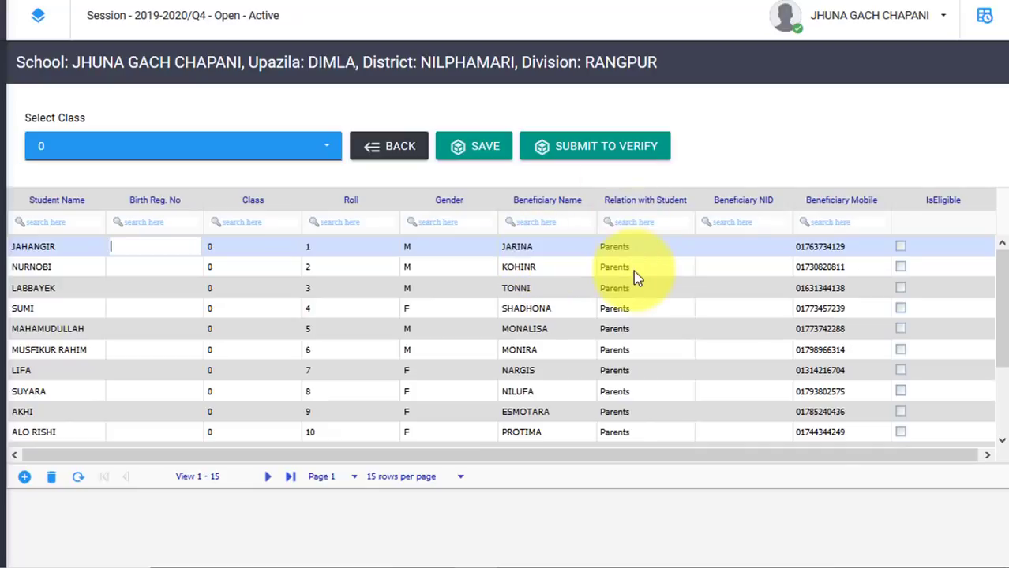
left_click(727, 211)
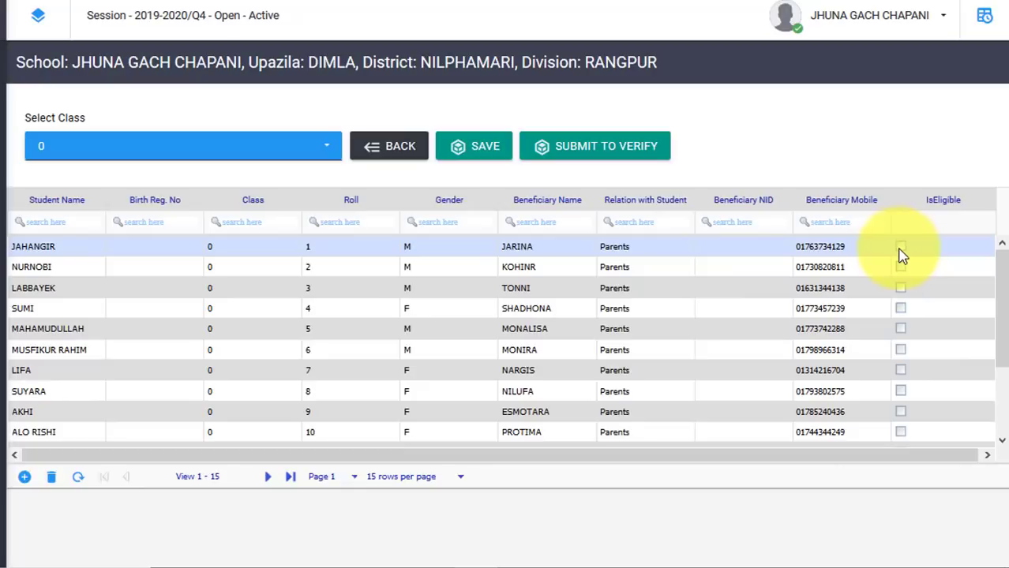
Edit the first two students' Beneficiary NID cells, triggering the NID length validation message
left_click(718, 246)
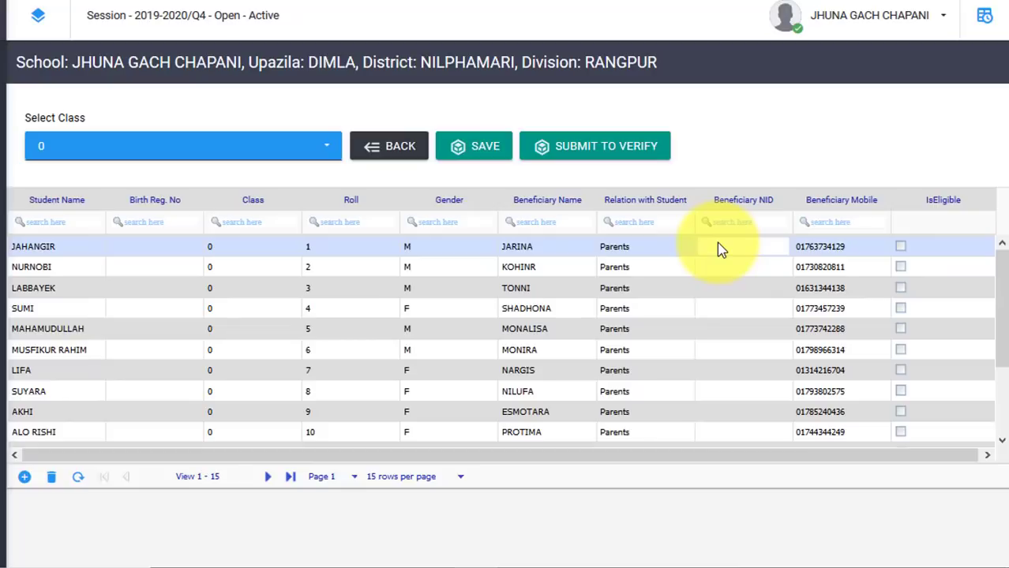
left_click(711, 265)
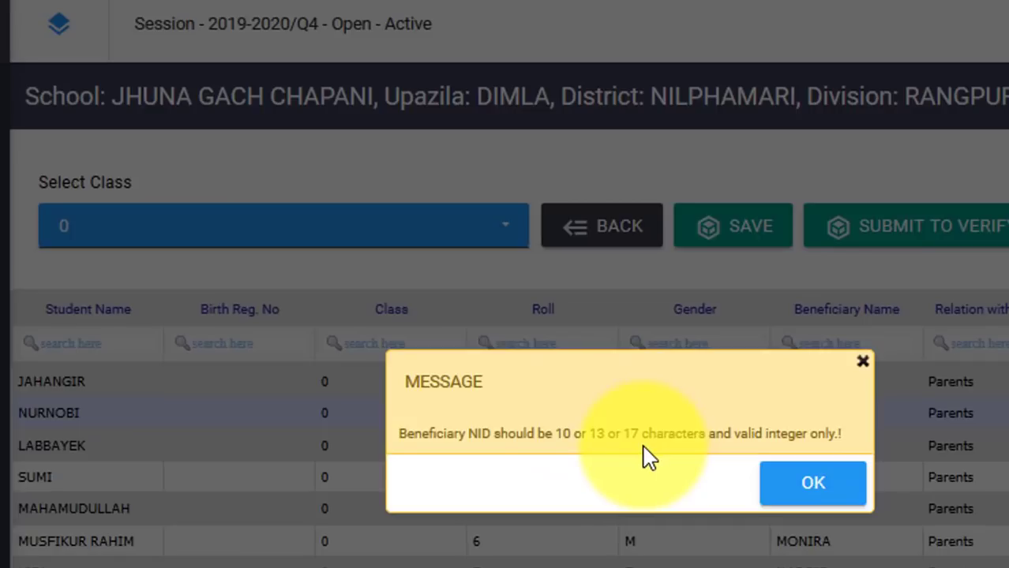
Dismiss the NID validation message and select the roll 10 student row
left_click(861, 363)
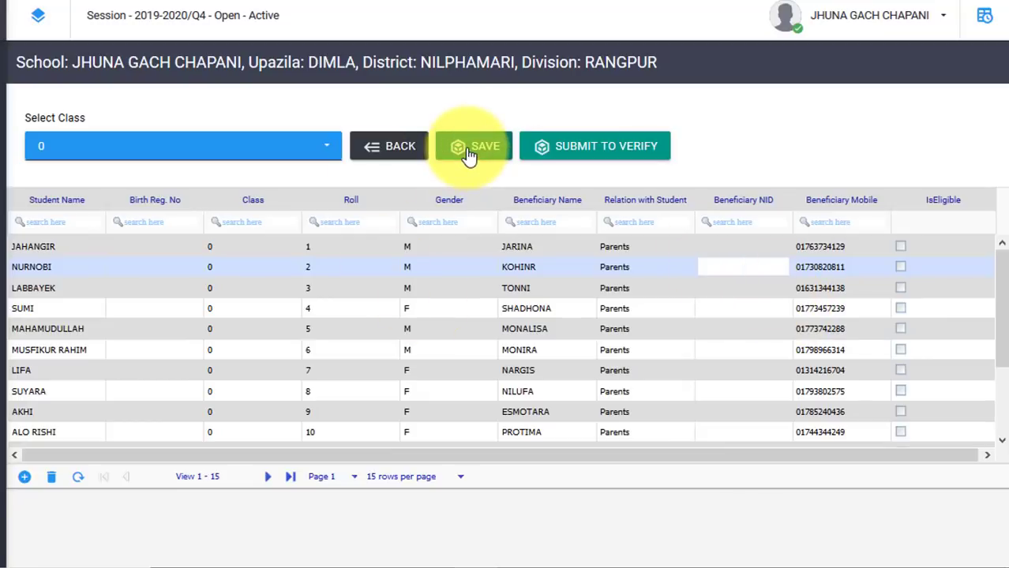
left_click(45, 436)
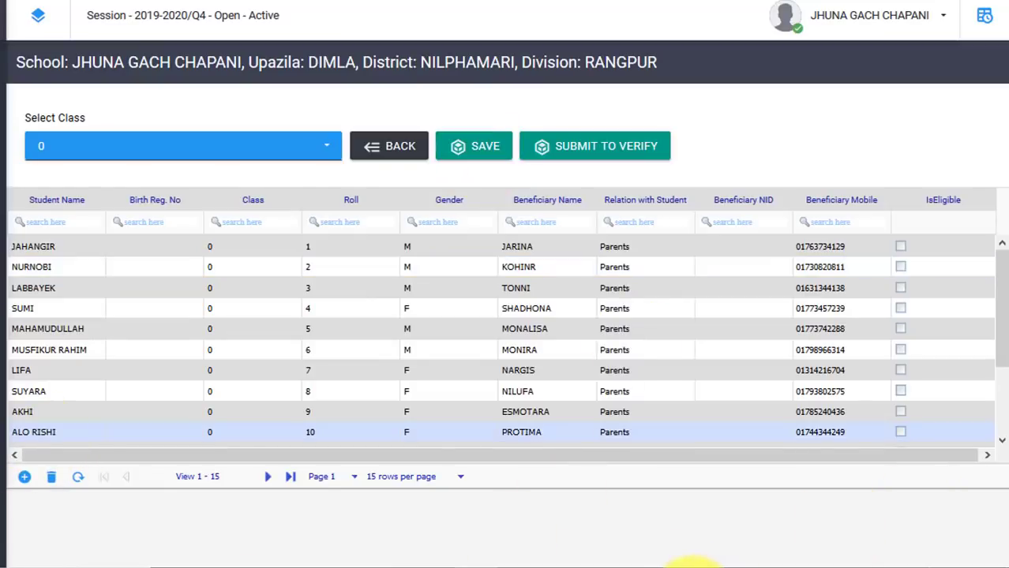
mouse_move(699, 564)
left_click(686, 564)
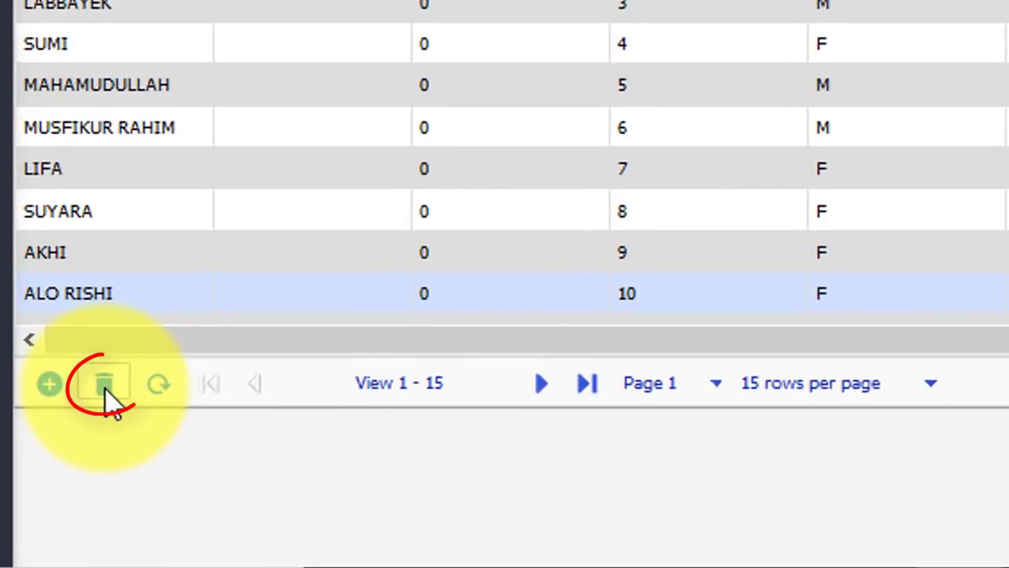
Attempt to delete the roll 10 row, then add two blank class 0 rows after roll 37
left_click(106, 387)
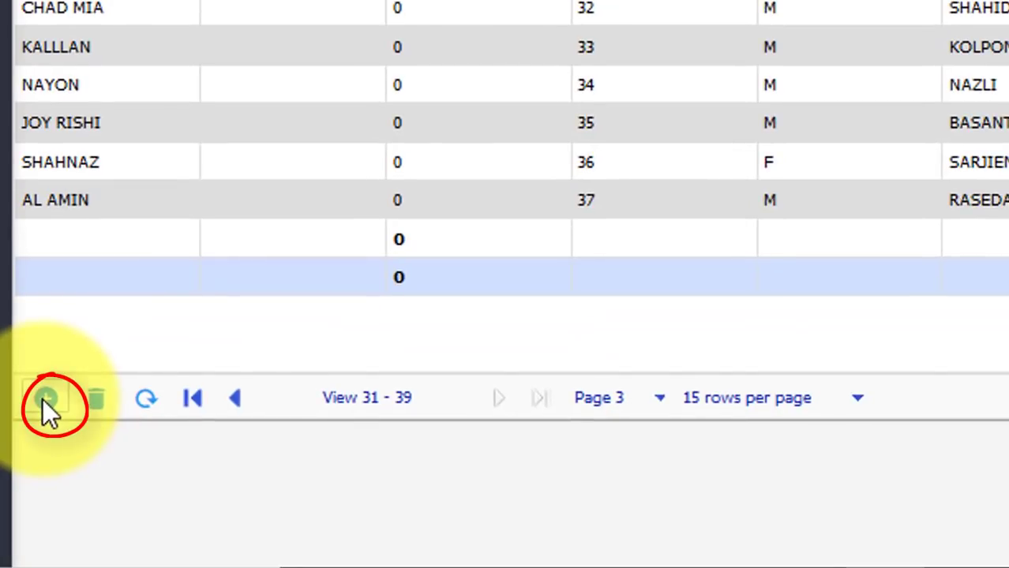
left_click(39, 242)
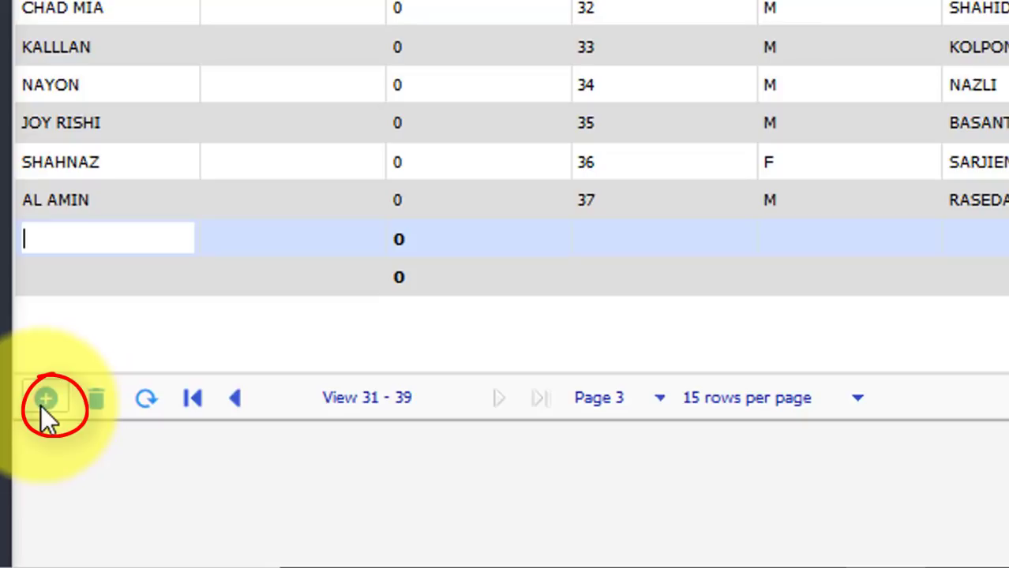
left_click(41, 277)
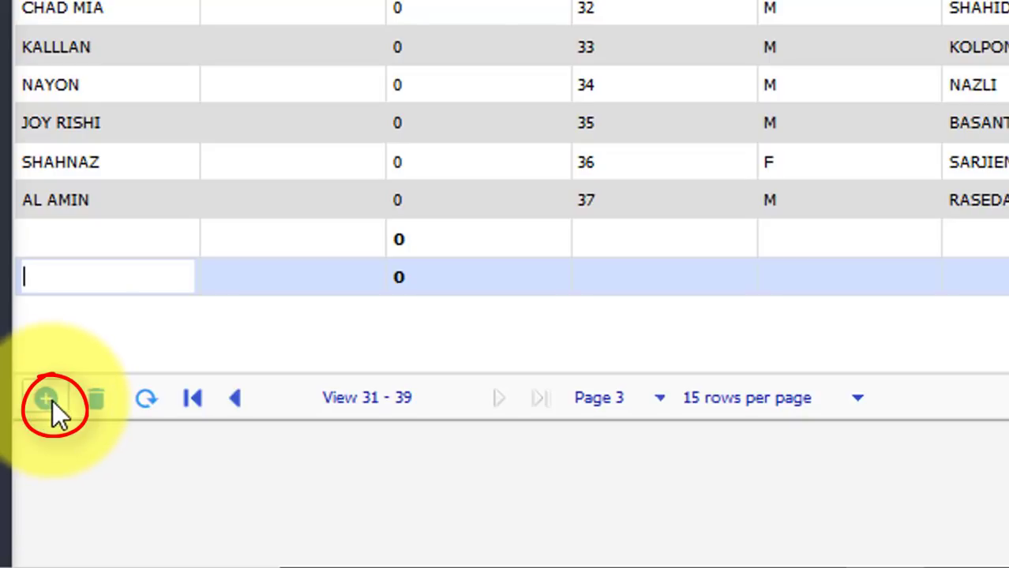
left_click(34, 243)
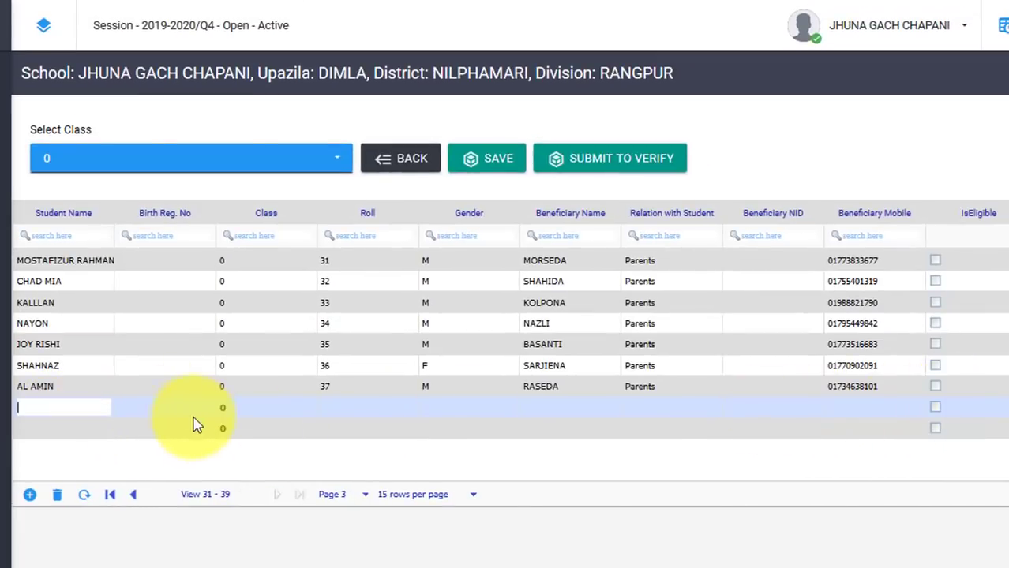
Step through the new row's class 0, roll, gender and name fields, refresh, and dismiss the Guardian Name warning
left_click(153, 406)
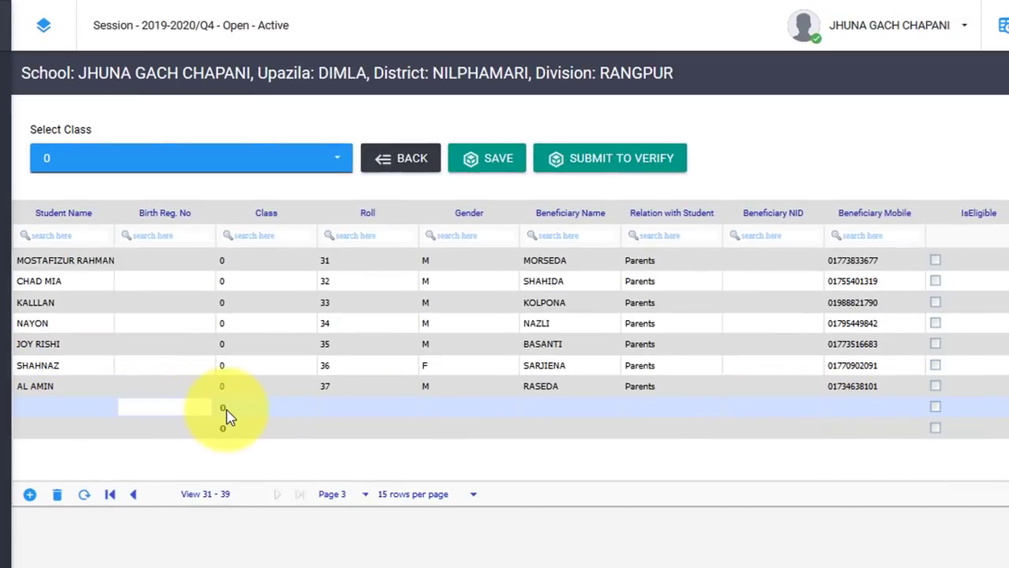
left_click(225, 410)
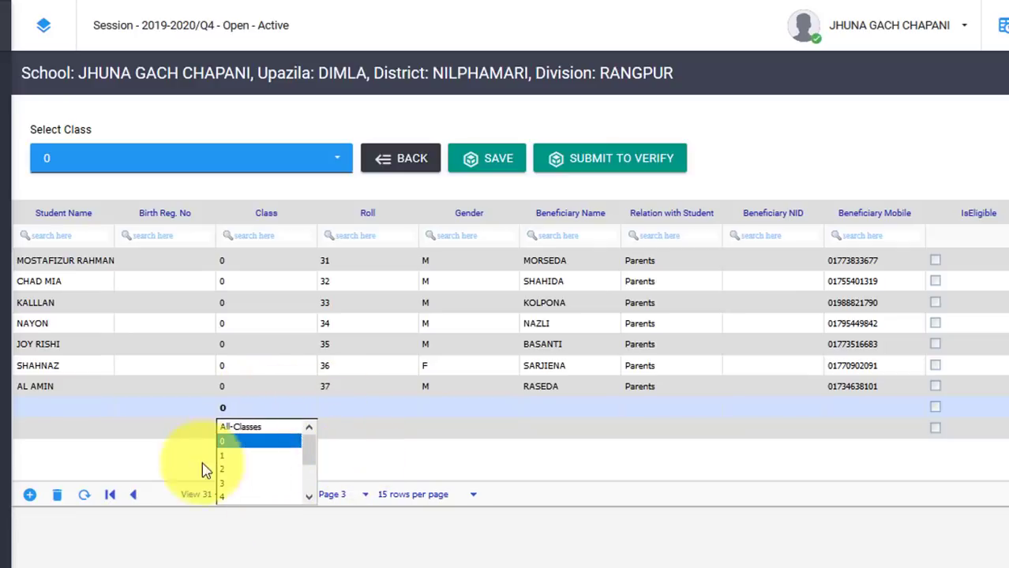
left_click(346, 407)
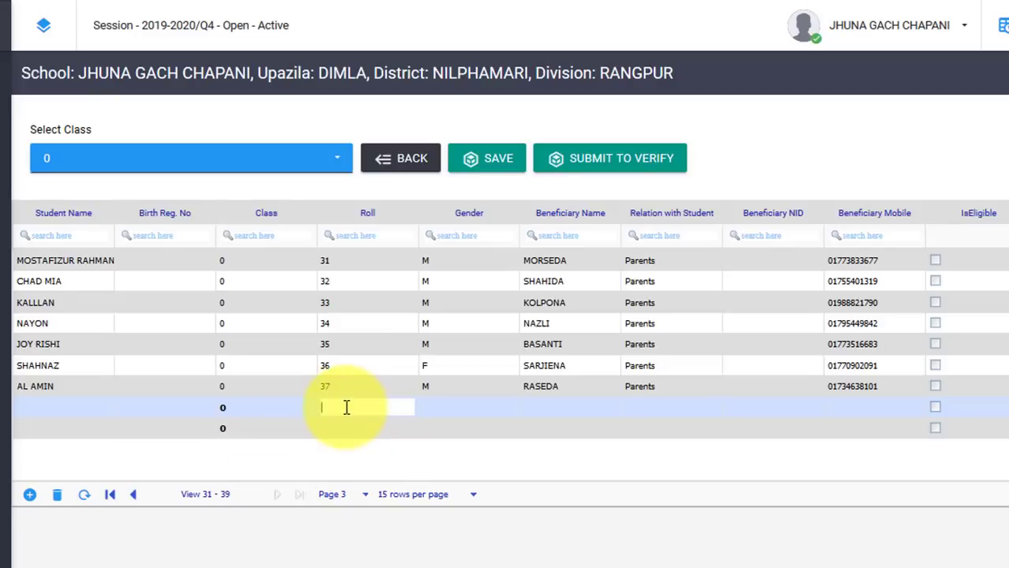
left_click(457, 406)
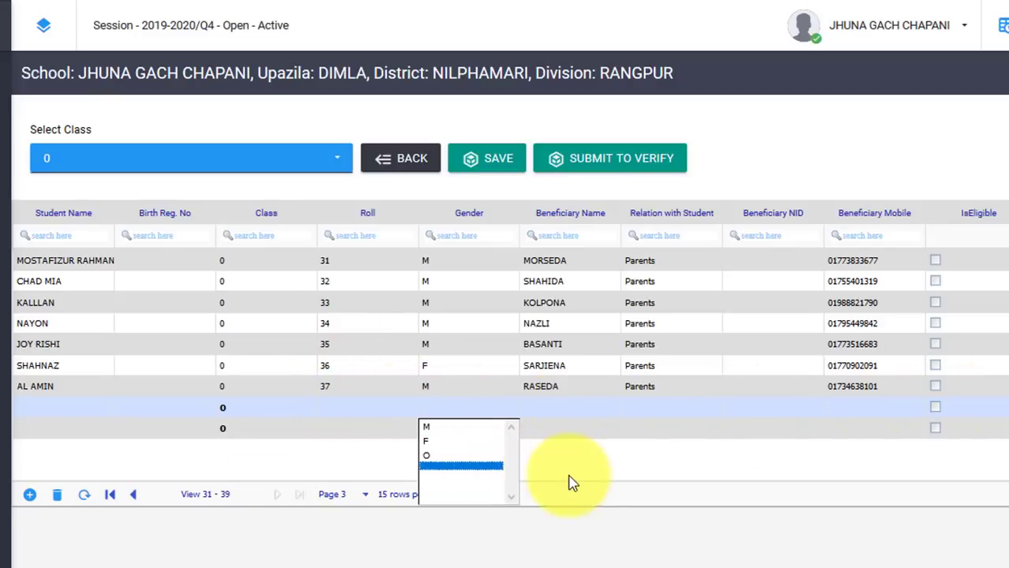
left_click(562, 408)
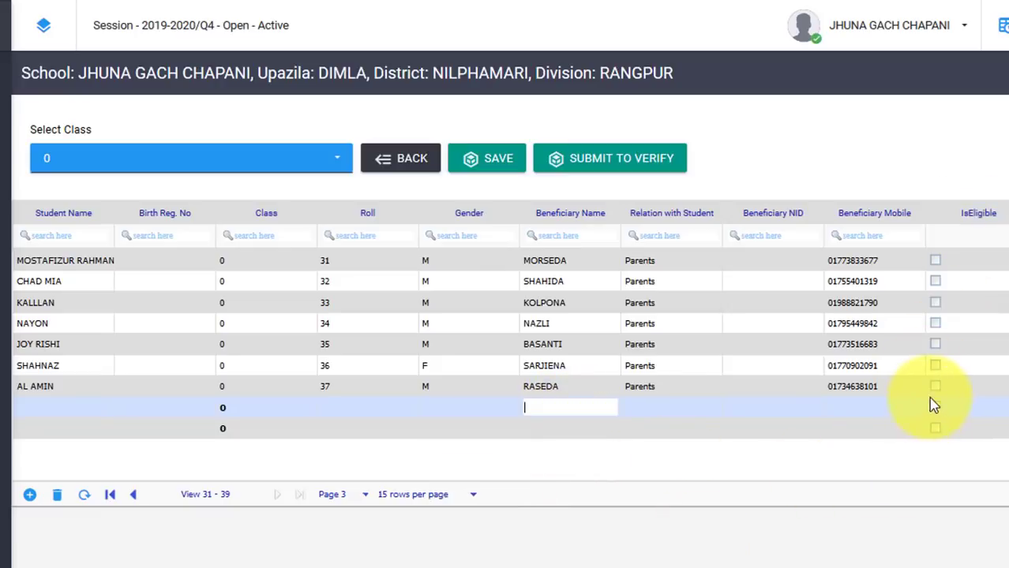
left_click(86, 497)
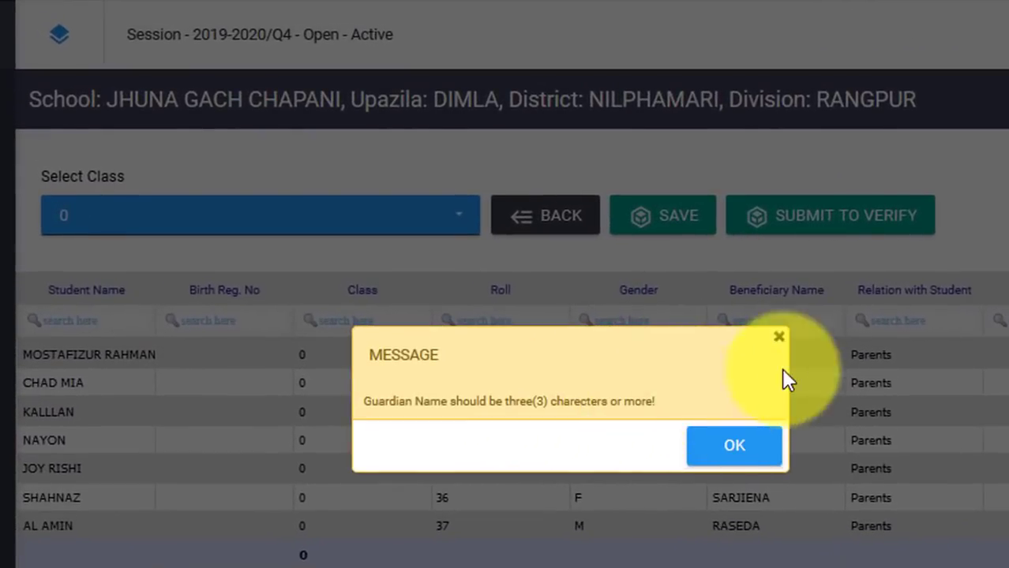
left_click(778, 338)
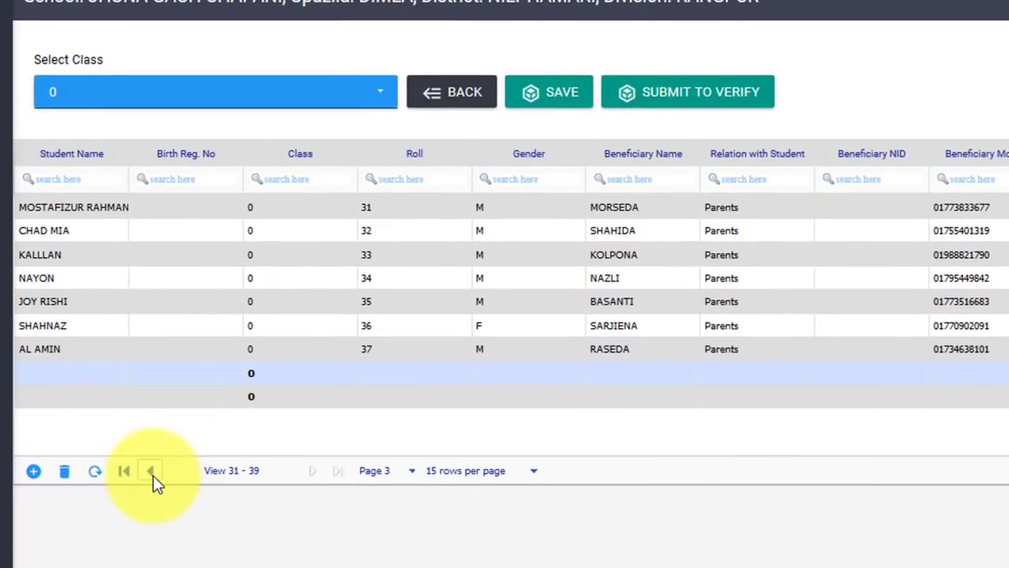
Page back and forth through the class 0 students, visit the last page, and end on page 1
left_click(151, 472)
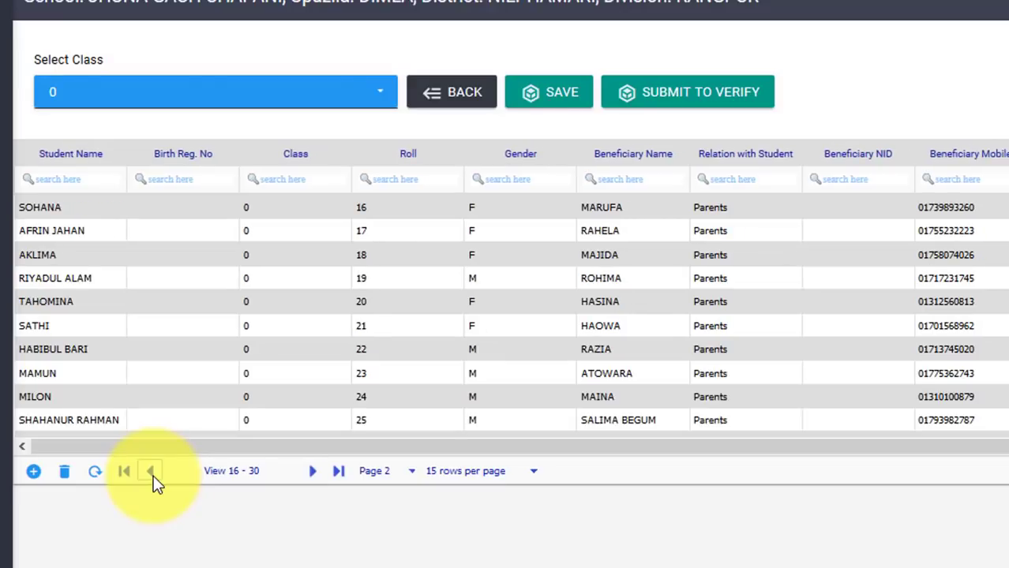
left_click(152, 472)
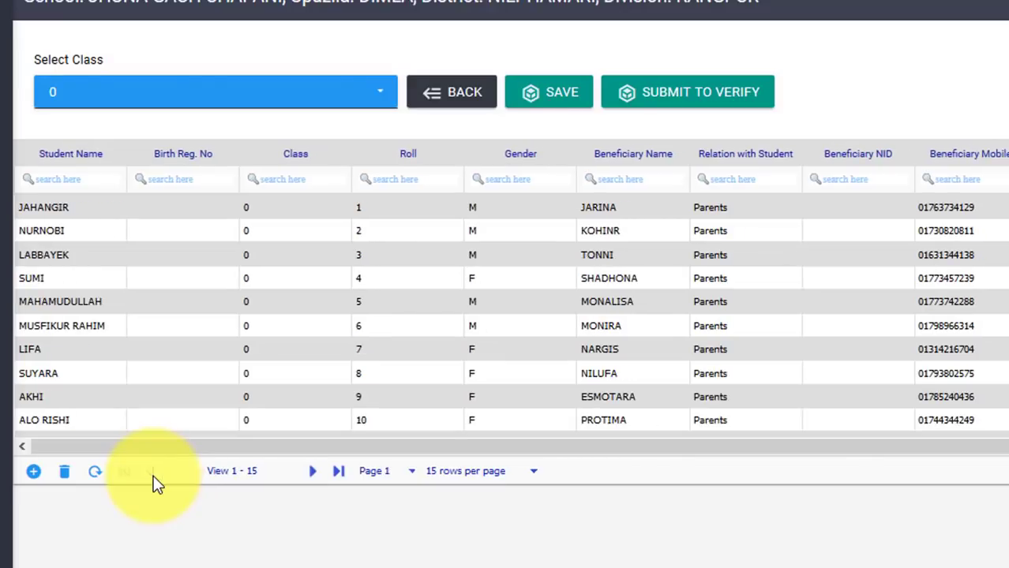
left_click(315, 473)
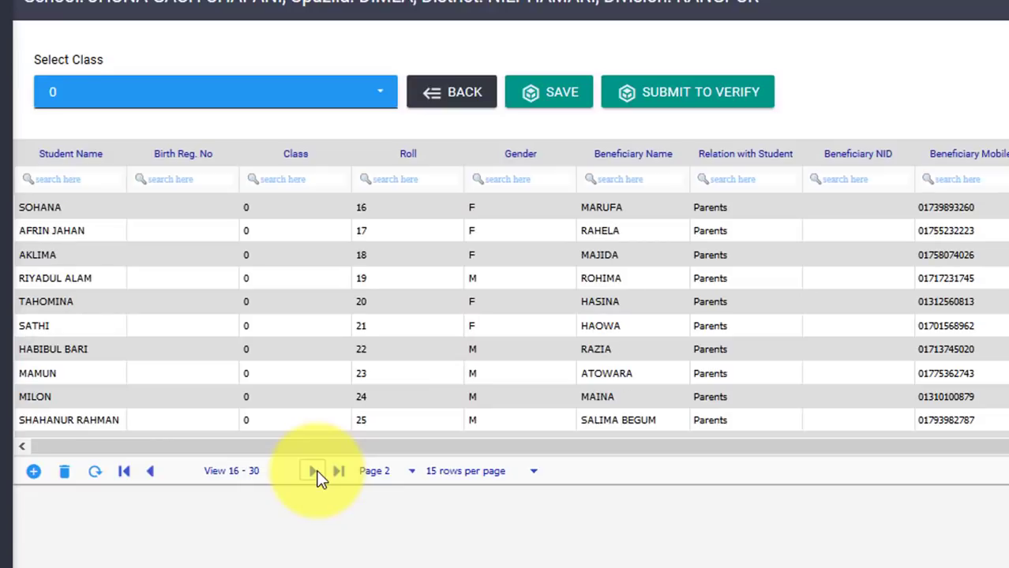
left_click(316, 473)
left_click(151, 472)
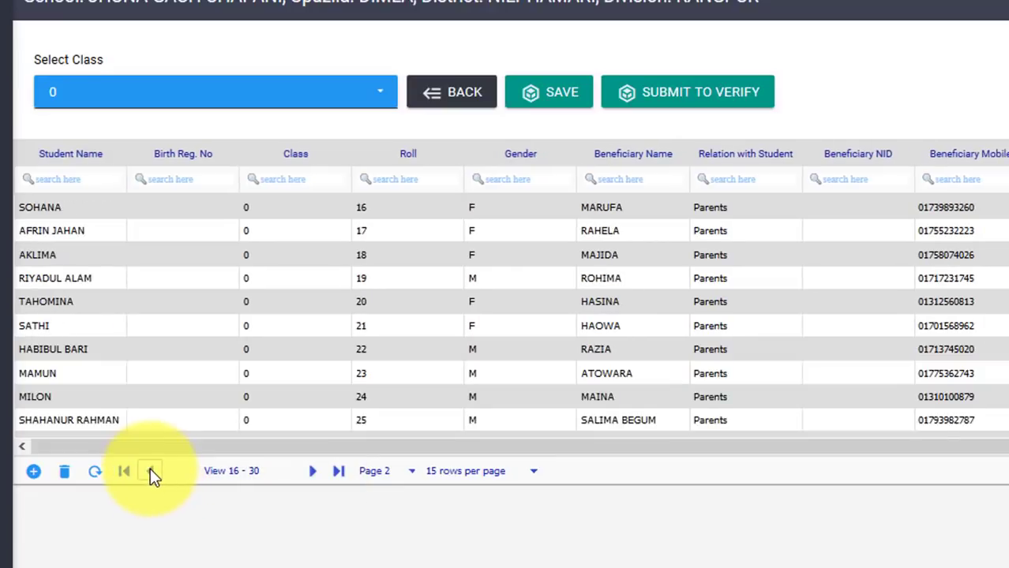
left_click(151, 470)
left_click(311, 471)
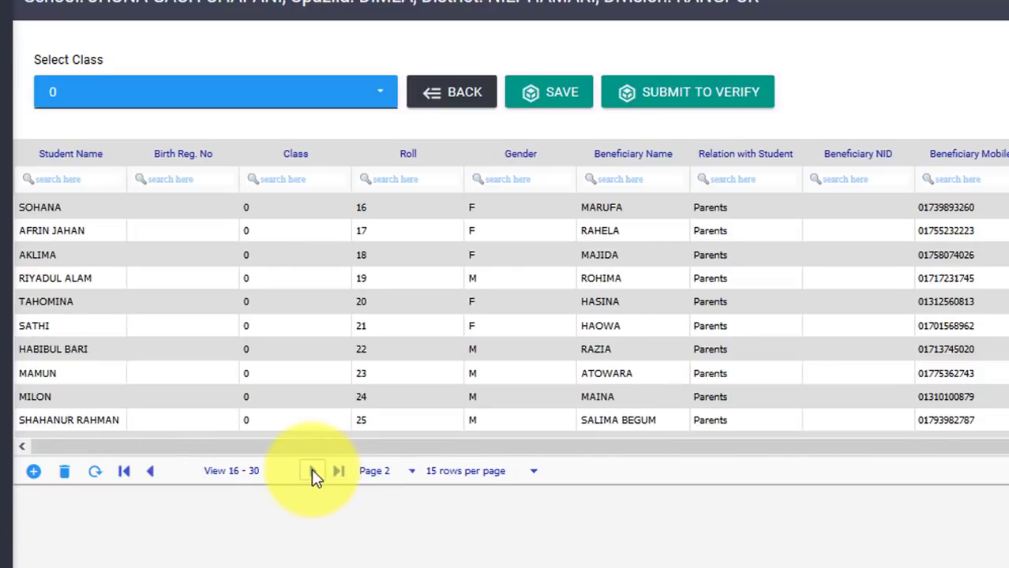
left_click(312, 474)
double_click(153, 472)
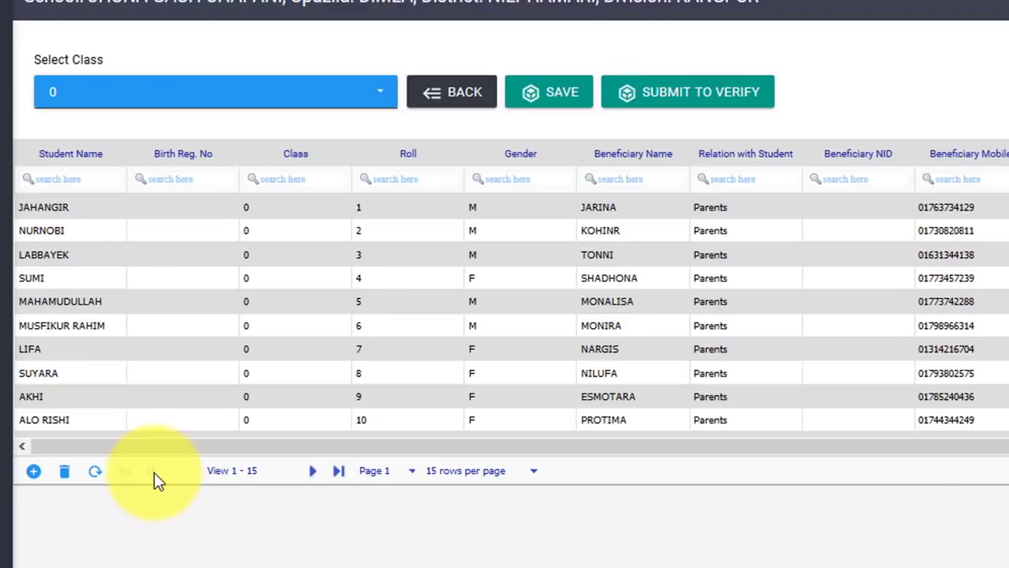
left_click(337, 471)
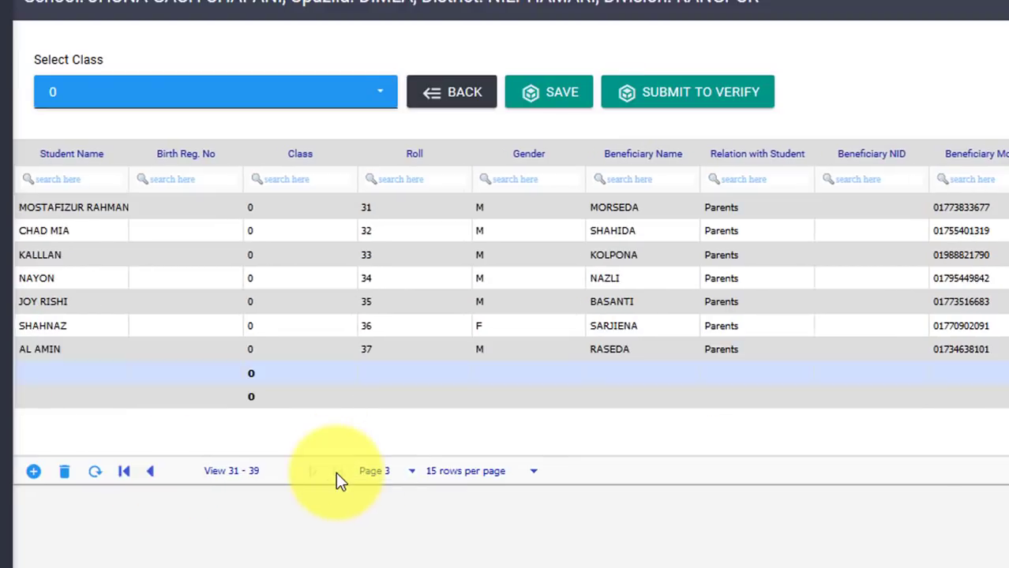
left_click(124, 474)
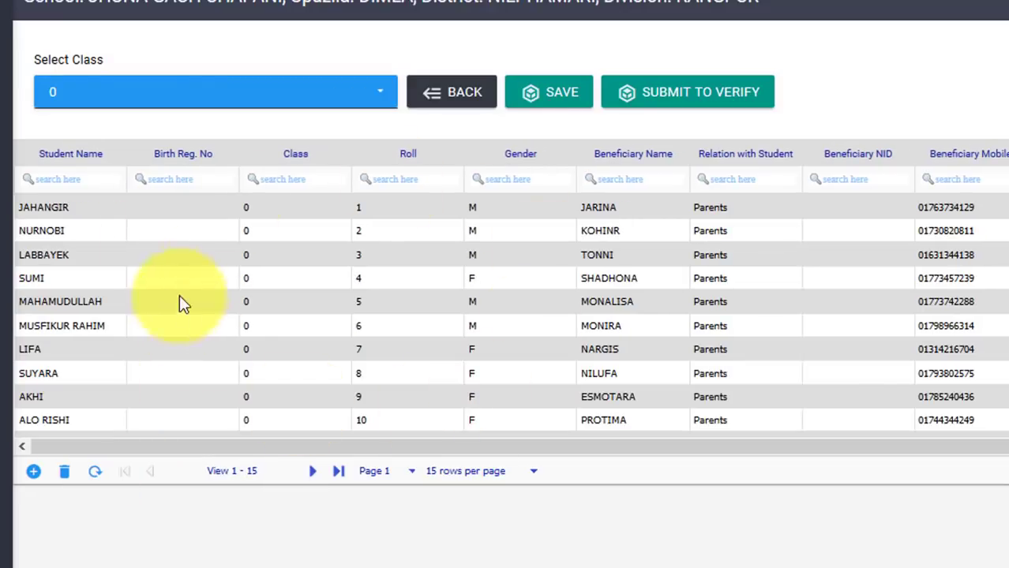
Switch the list to class 5 and add a blank row after roll 39, starting in its Student Name cell
left_click(315, 101)
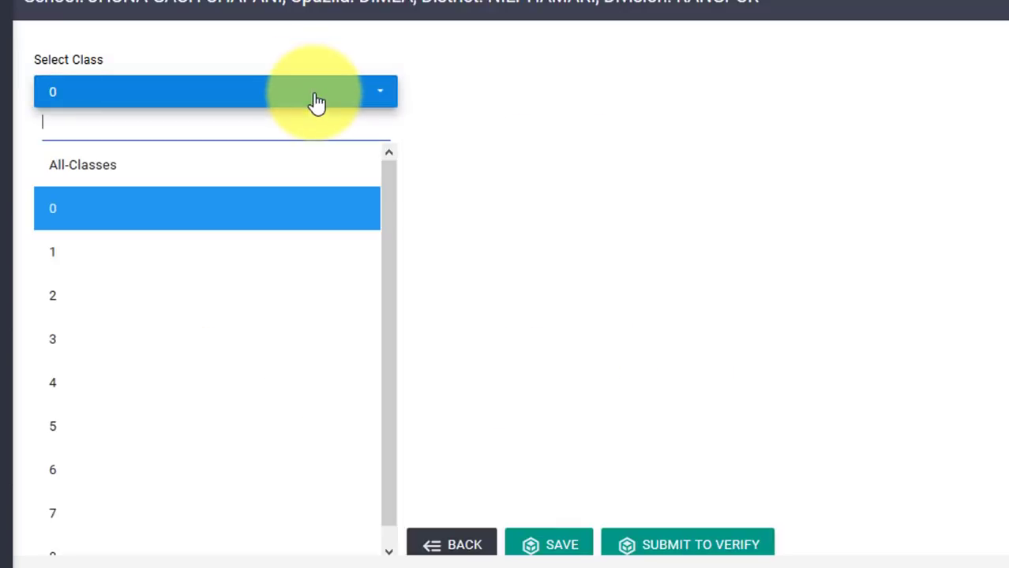
left_click(71, 430)
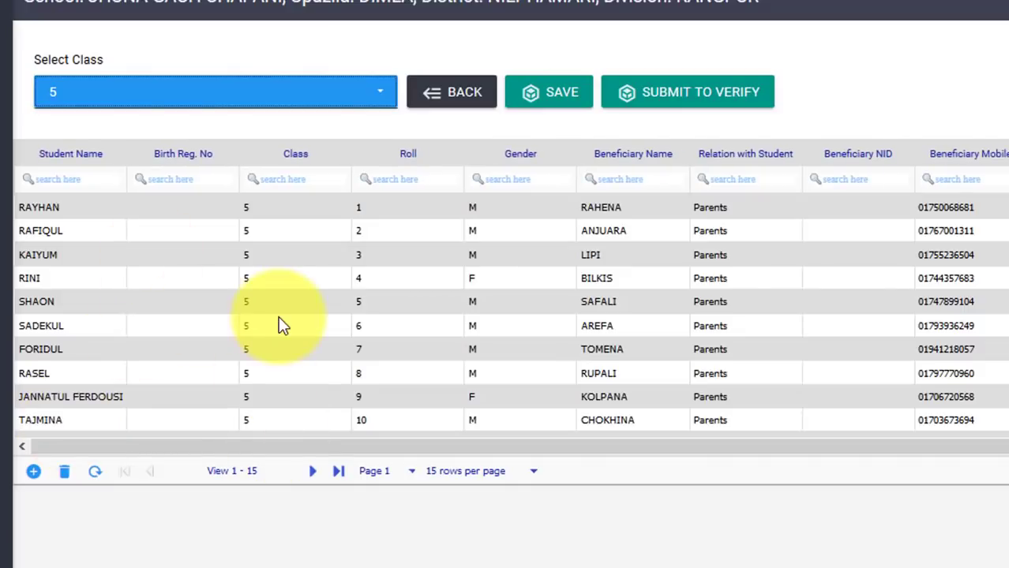
scroll(278, 323, "down", 3)
scroll(277, 332, "up", 3)
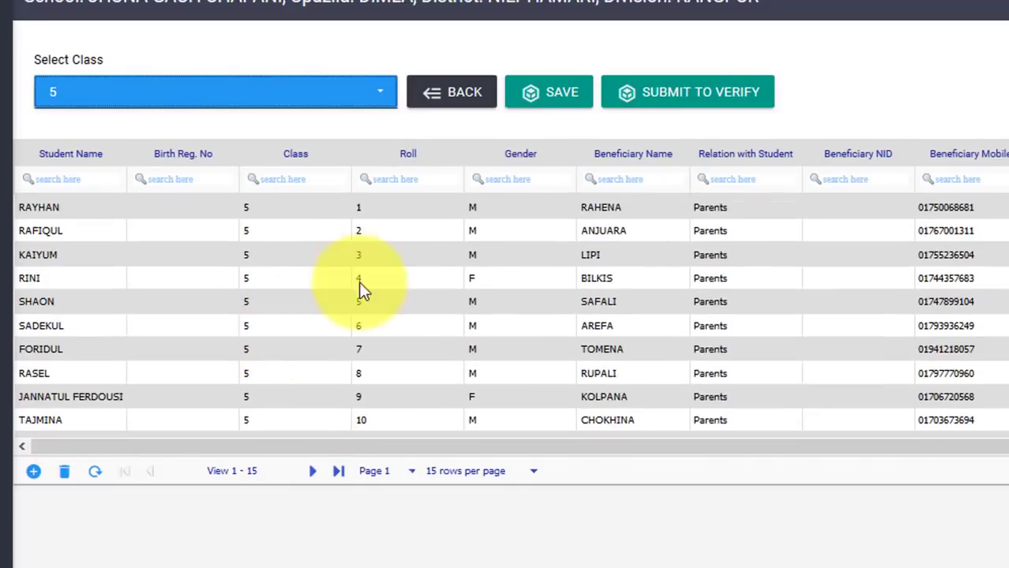
scroll(378, 261, "down", 3)
scroll(384, 320, "up", 2)
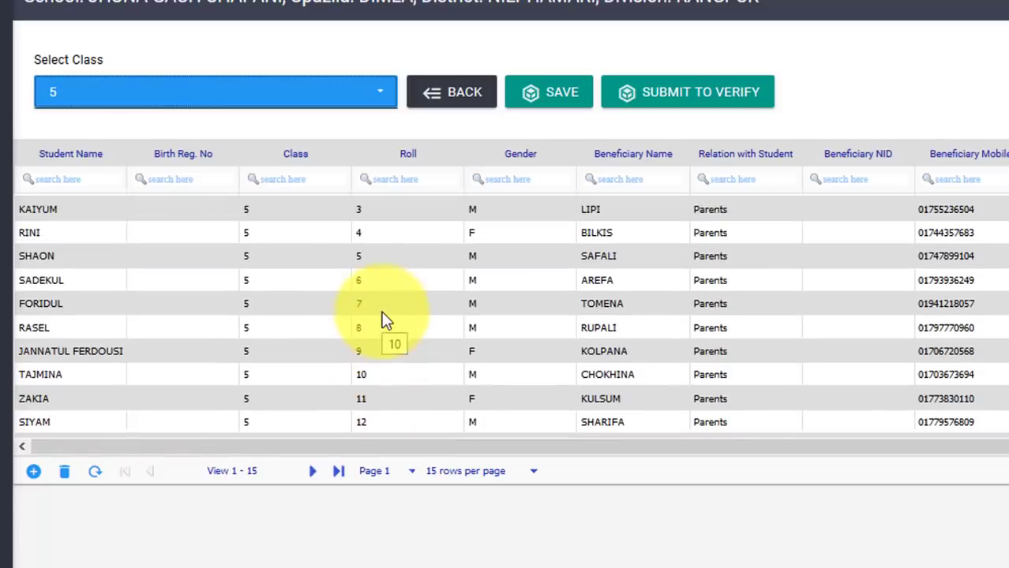
scroll(381, 320, "up", 2)
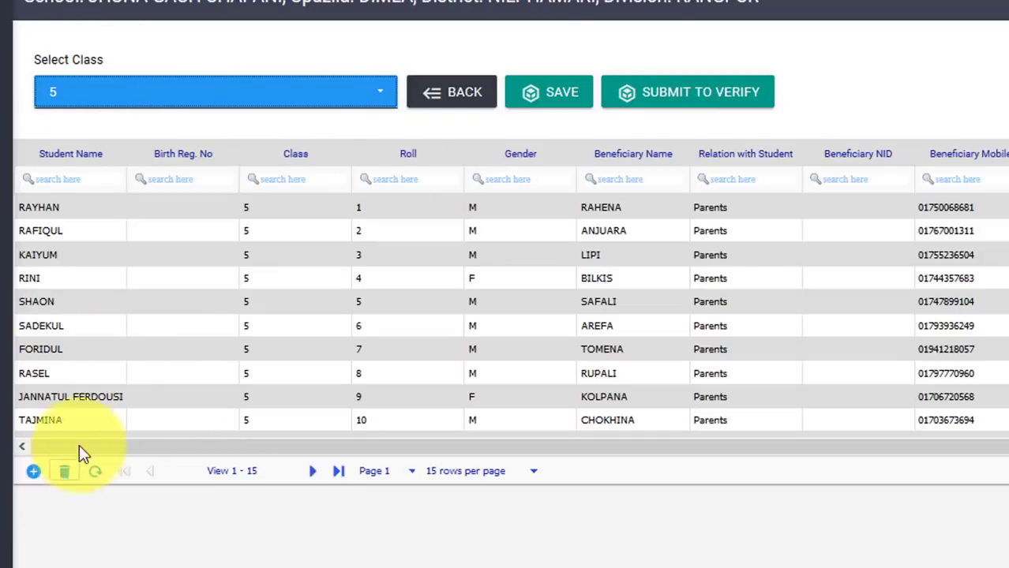
left_click(31, 472)
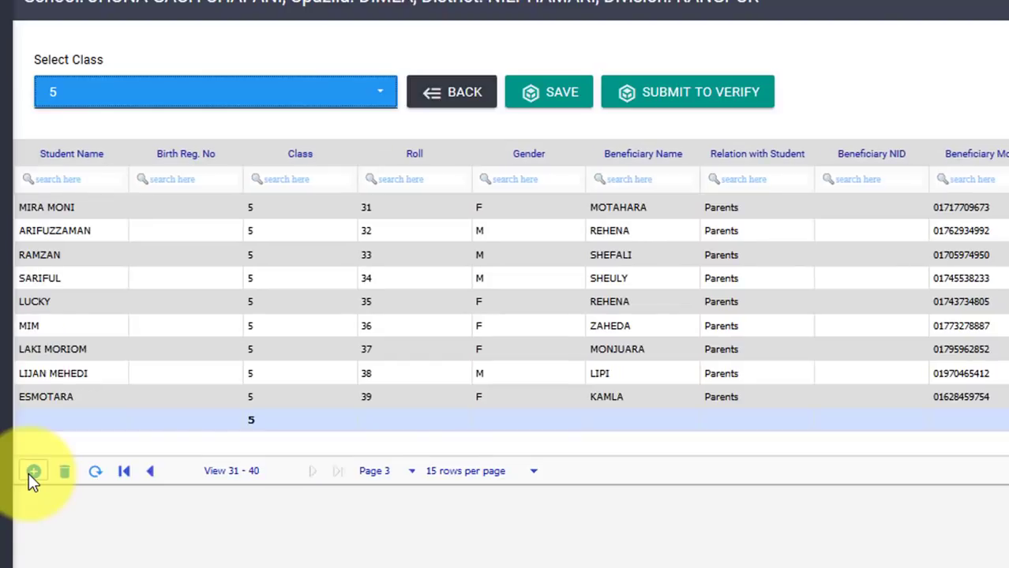
left_click(29, 422)
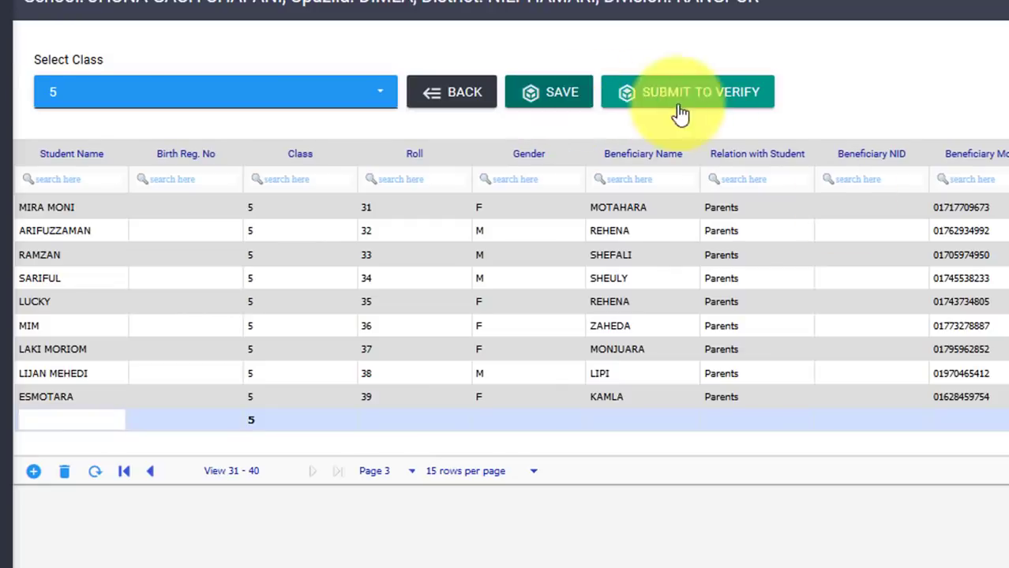
Set the Select Class filter to All-Classes to list students from every class
left_click(214, 103)
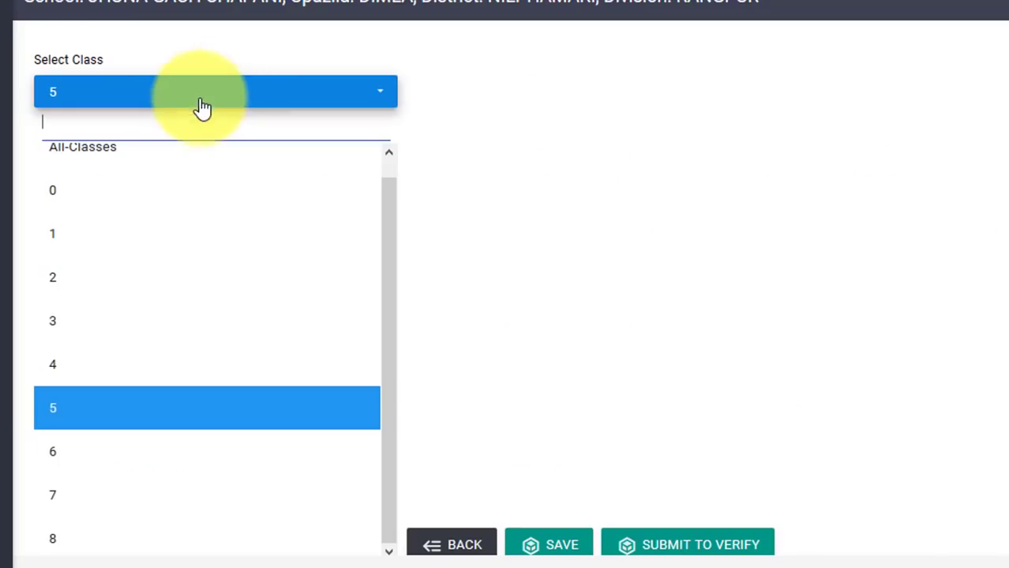
left_click(110, 163)
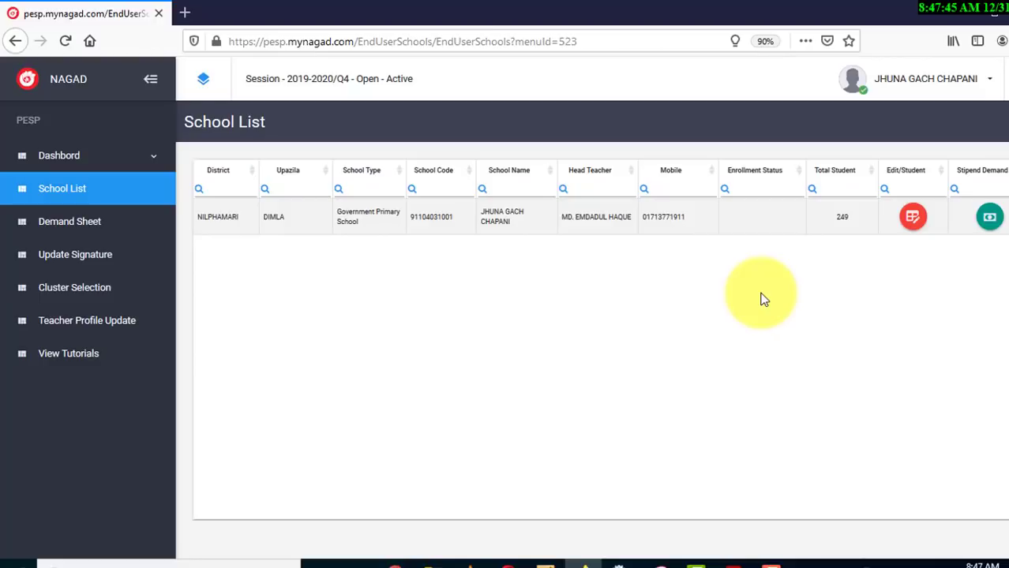
left_click(913, 221)
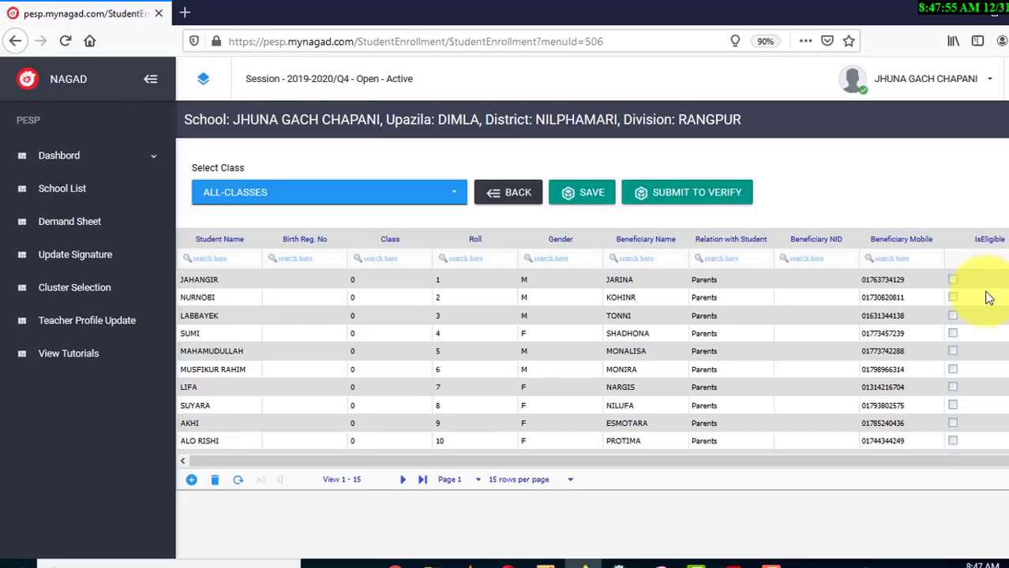
left_click(82, 195)
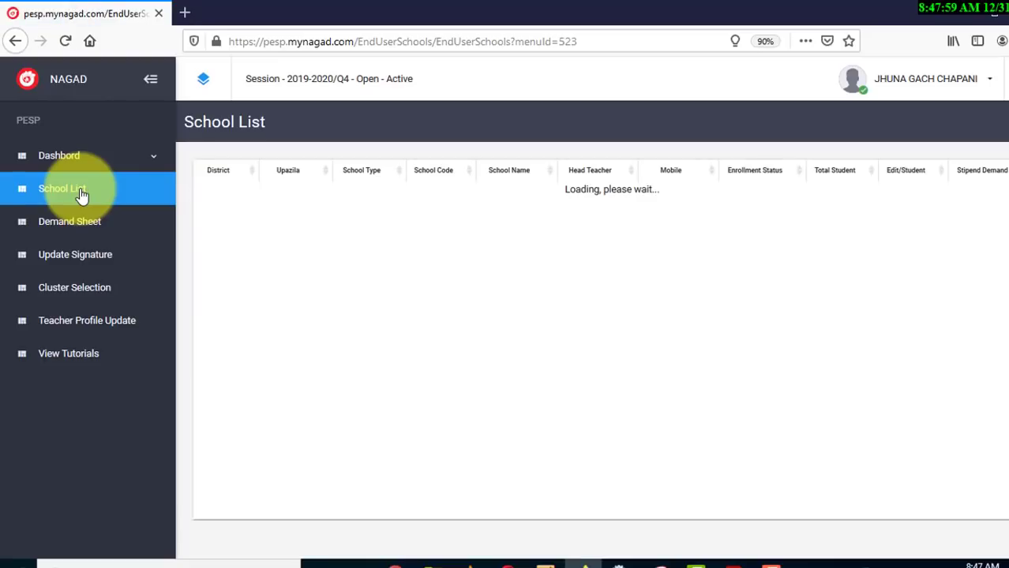